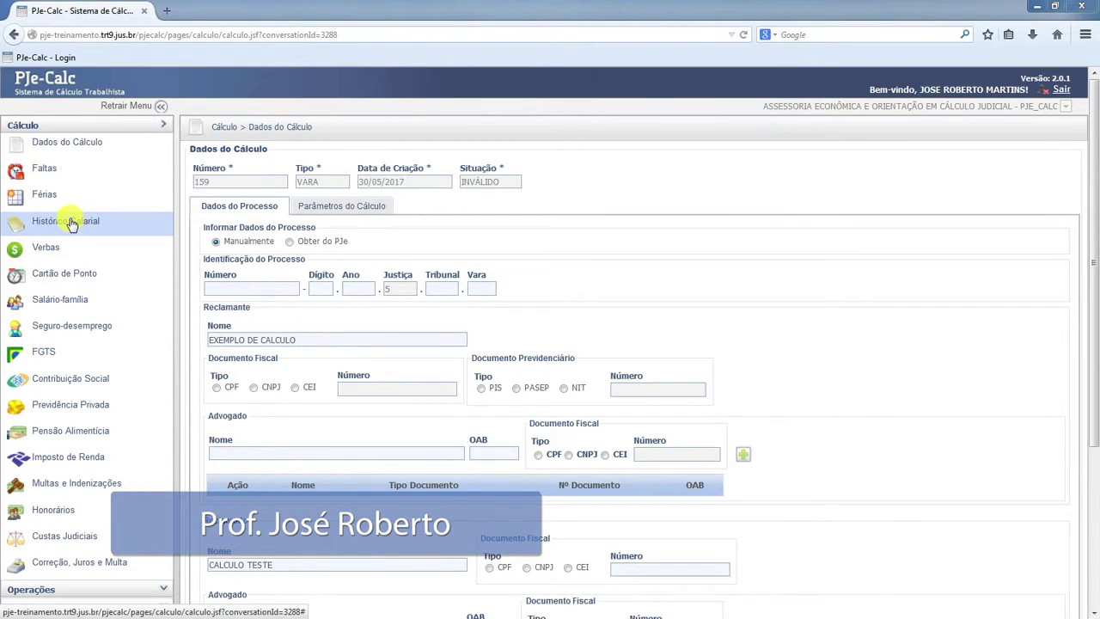
- Create a new salary history (Histórico Salarial) named SALÁRIO BASE with FGTS and Contribuição Social incidence enabled
left_click(68, 226)
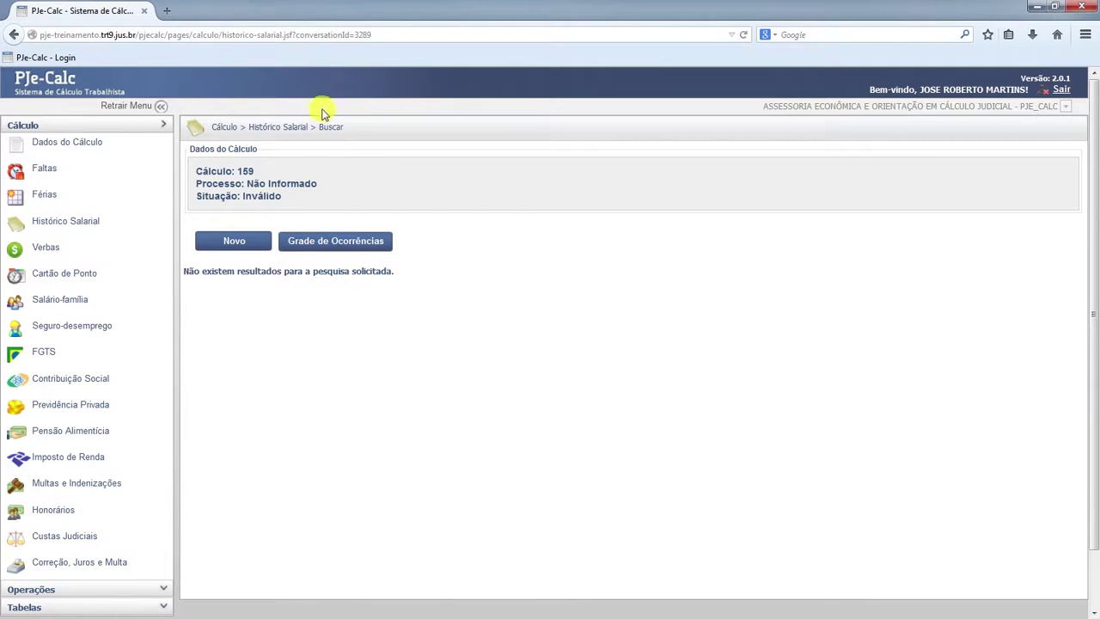
left_click(234, 242)
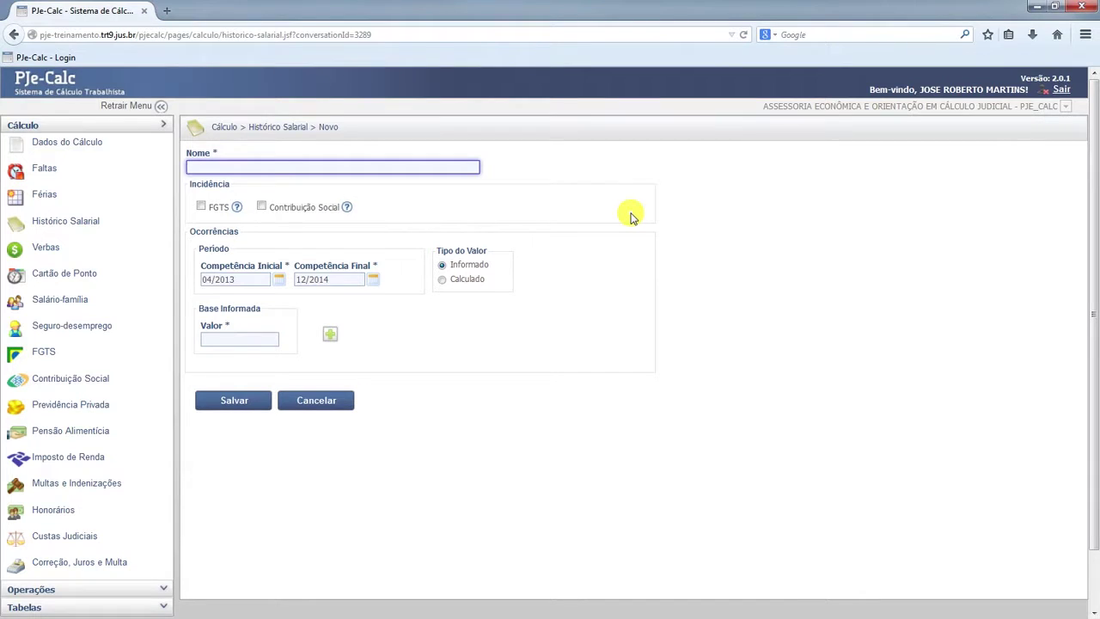
type("SAL")
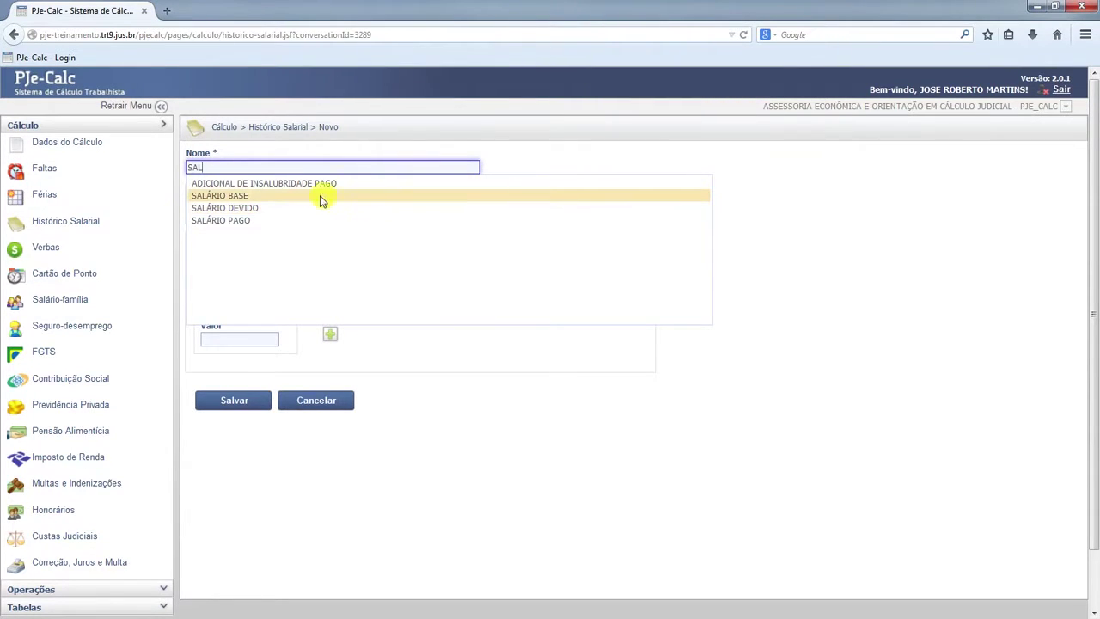
left_click(248, 198)
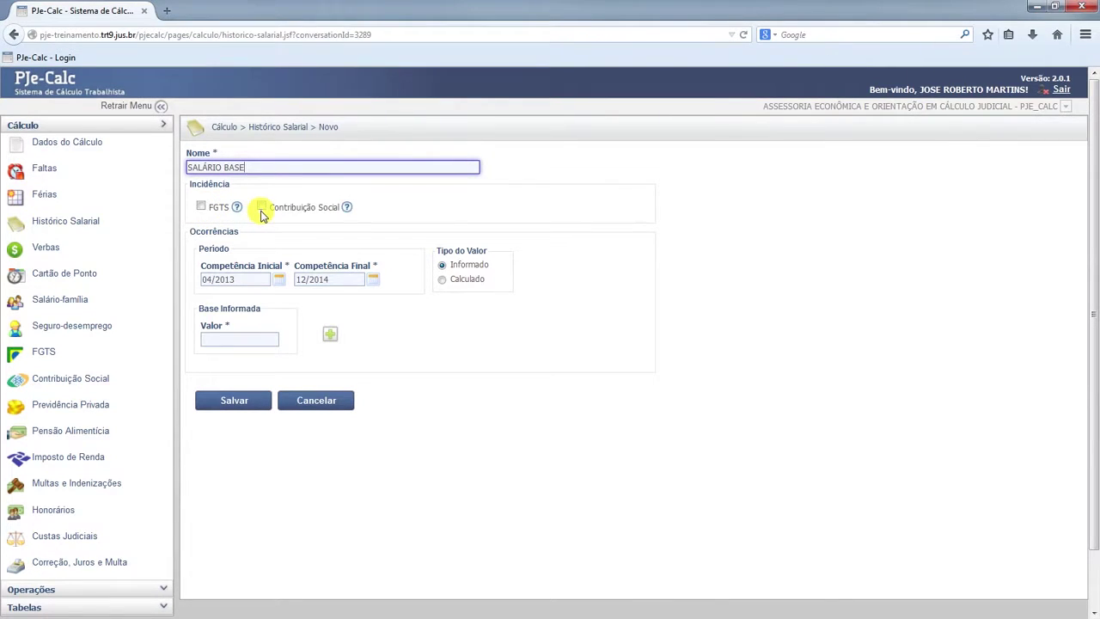
left_click(201, 208)
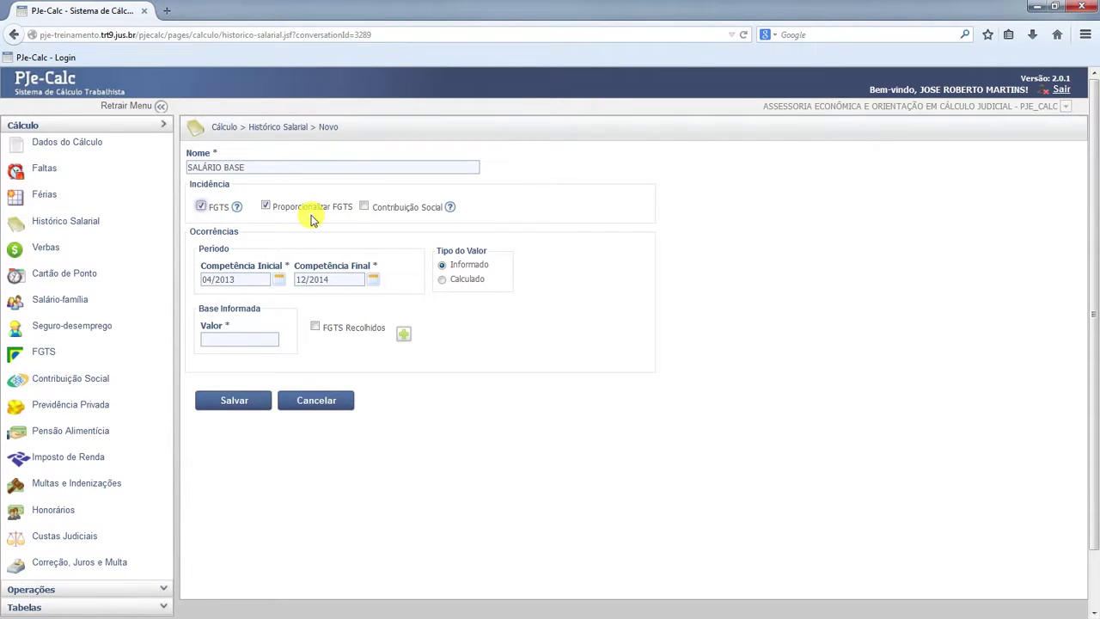
left_click(364, 207)
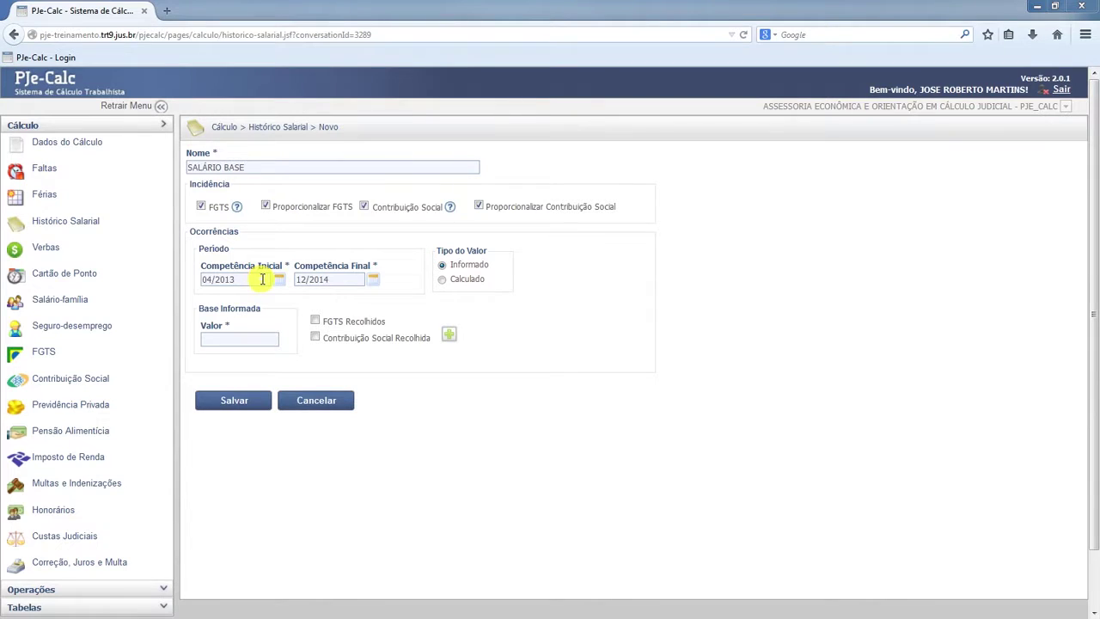
- Add occurrences through 04/2014 with a base value of 1.500,00, marking FGTS and Contribuição Social as collected
triple_click(351, 279)
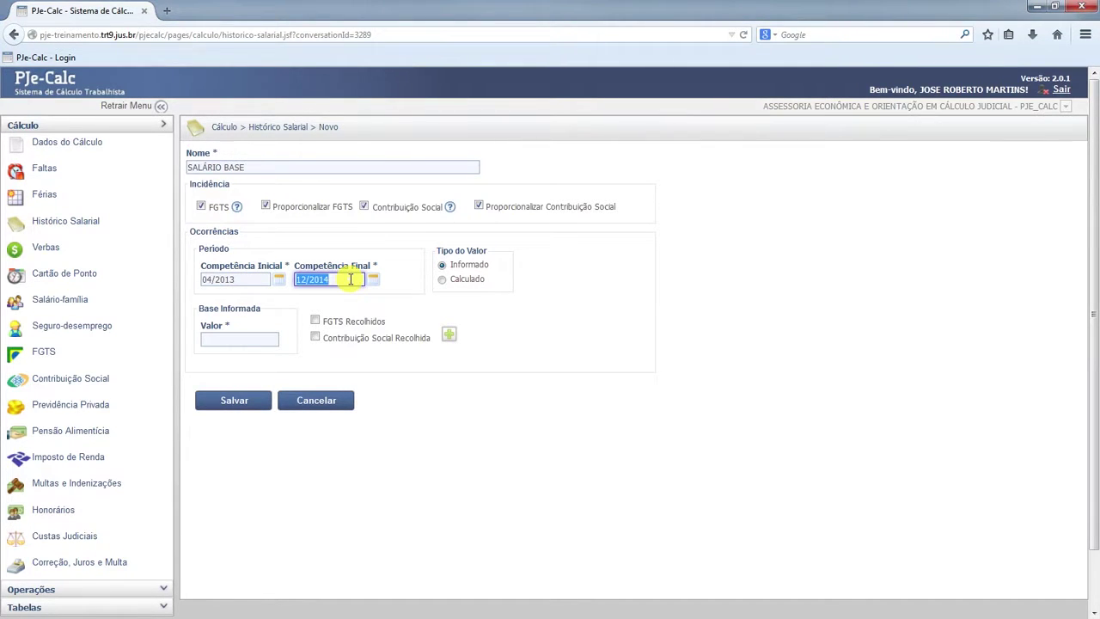
type("04/2014")
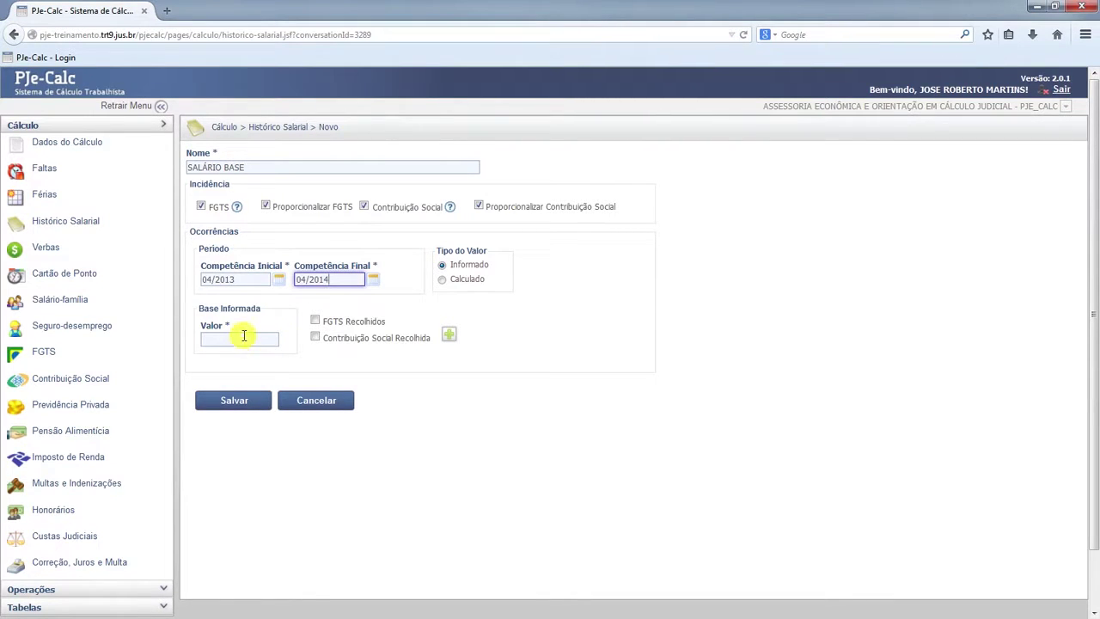
left_click(250, 336)
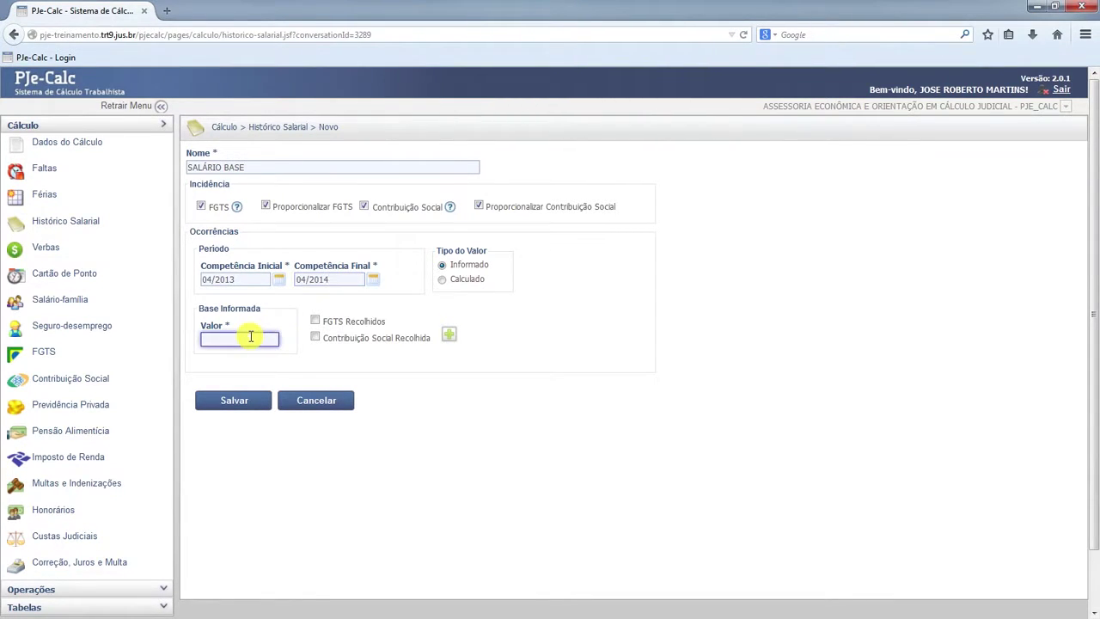
type("1500")
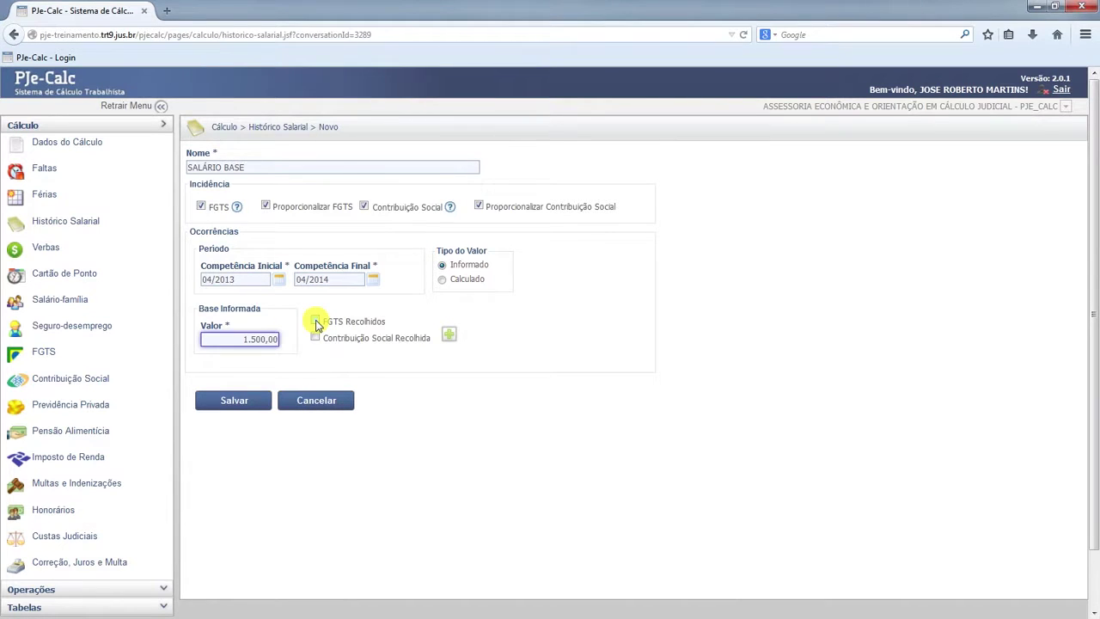
left_click(315, 322)
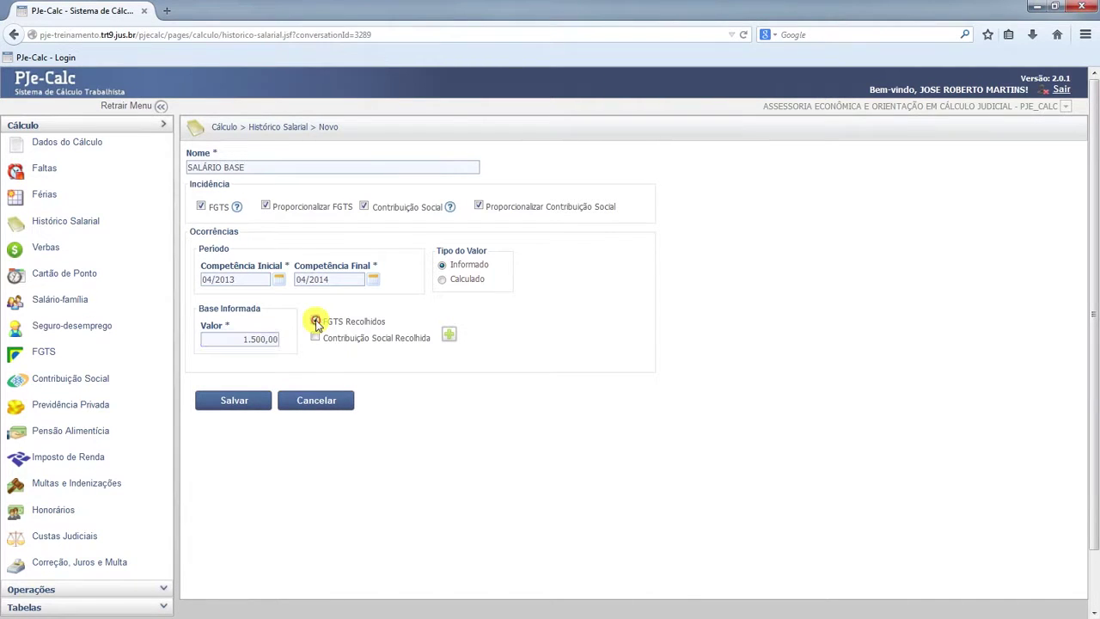
left_click(315, 338)
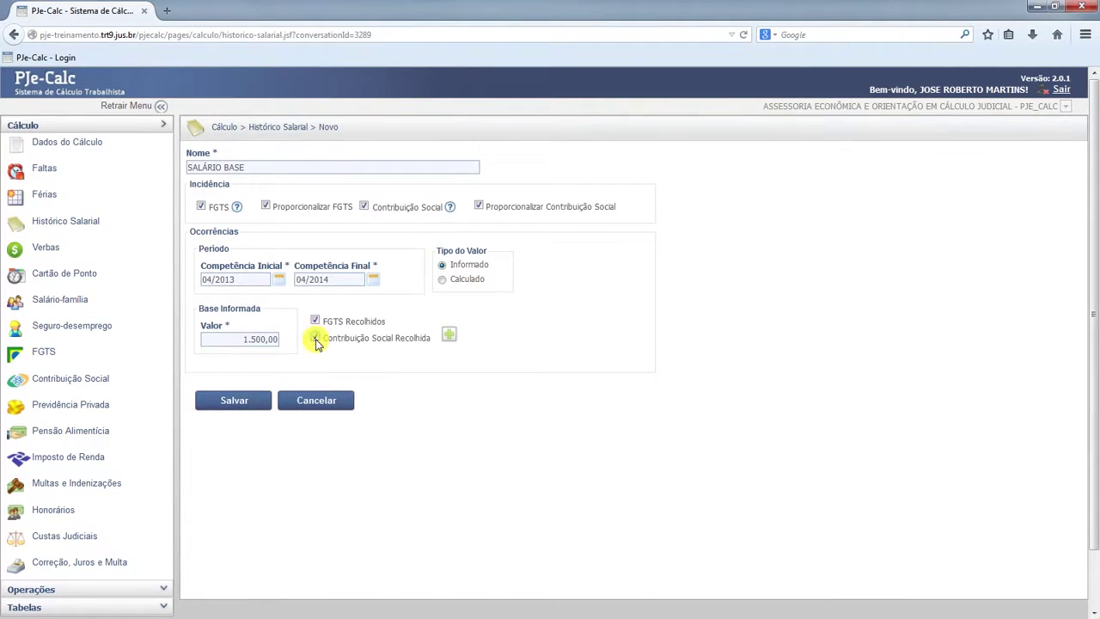
left_click(450, 337)
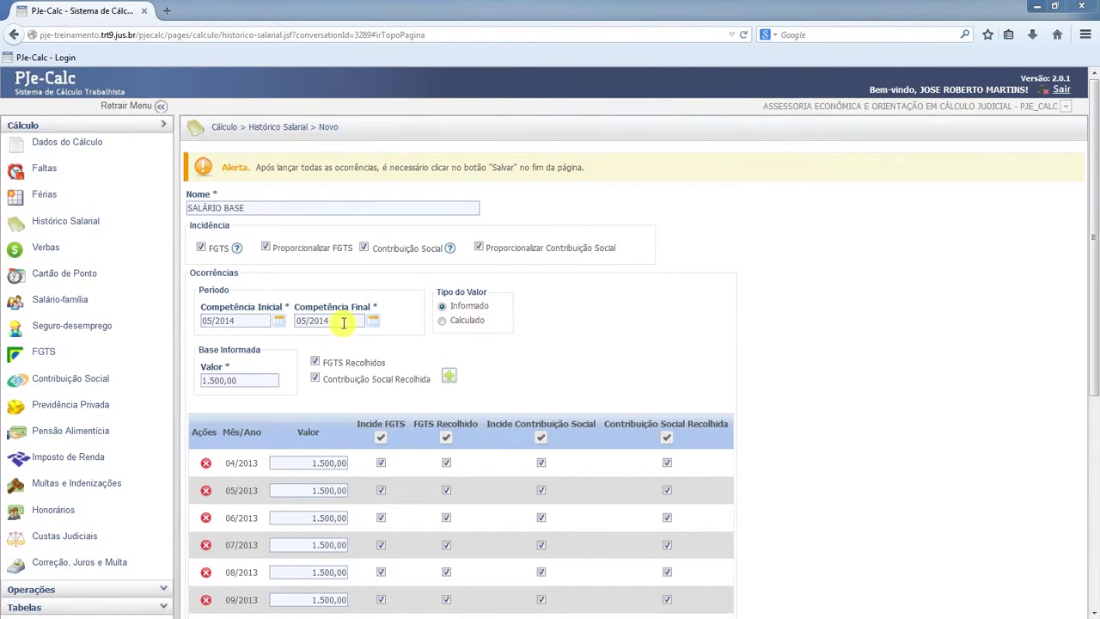
- Add the occurrences from 05/2014 to 12/2014 with a base value of 1.700,00
left_click_drag(346, 320, 290, 326)
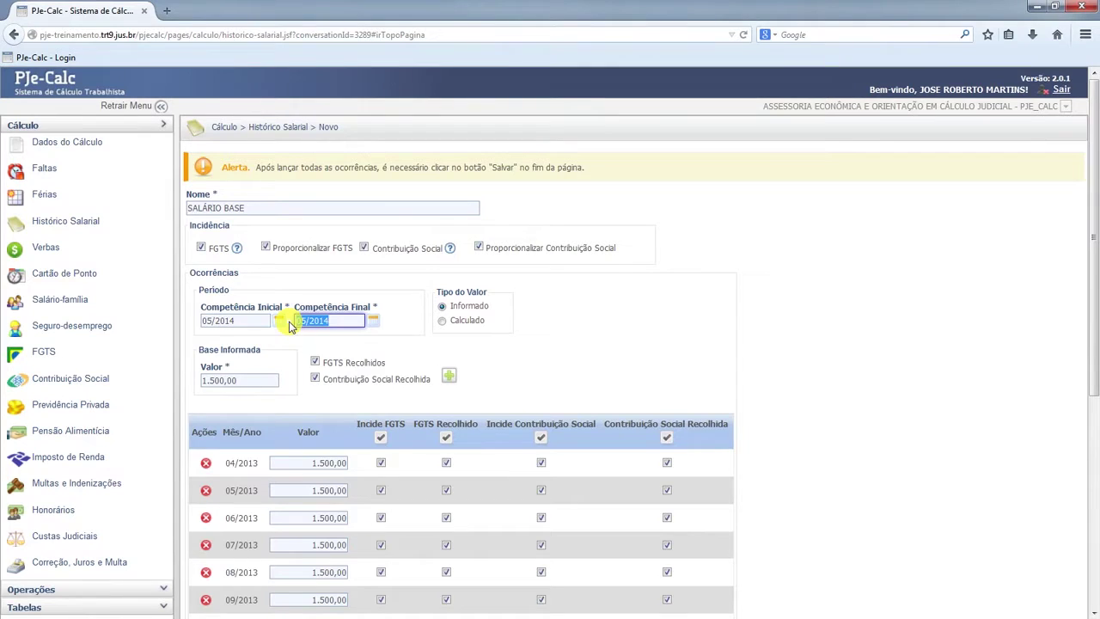
type("12/2014")
left_click(254, 382)
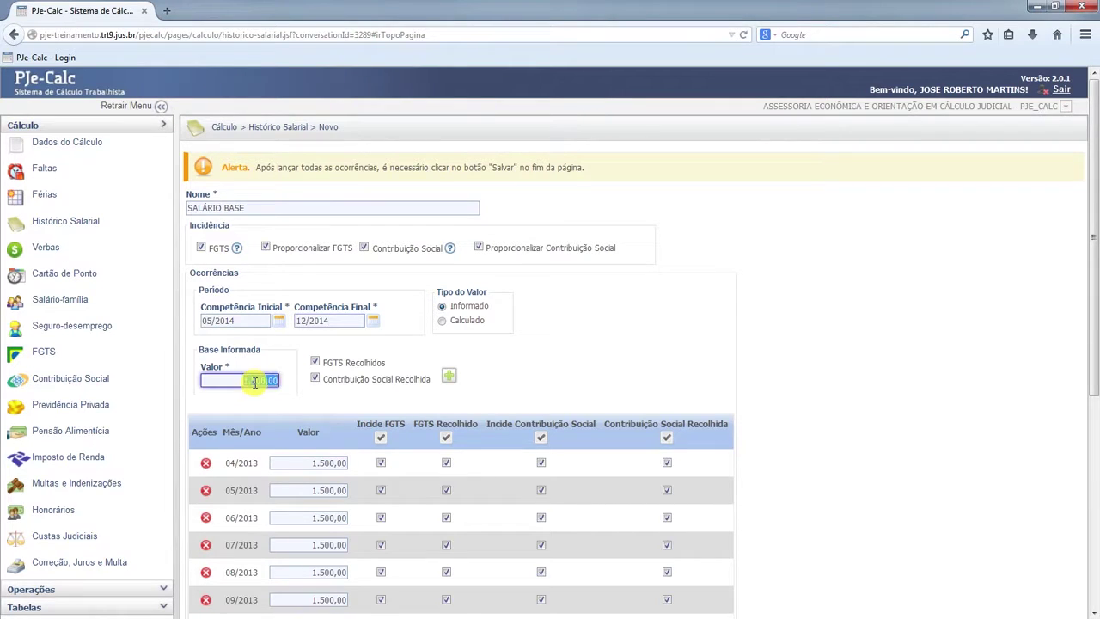
type("1.700,00")
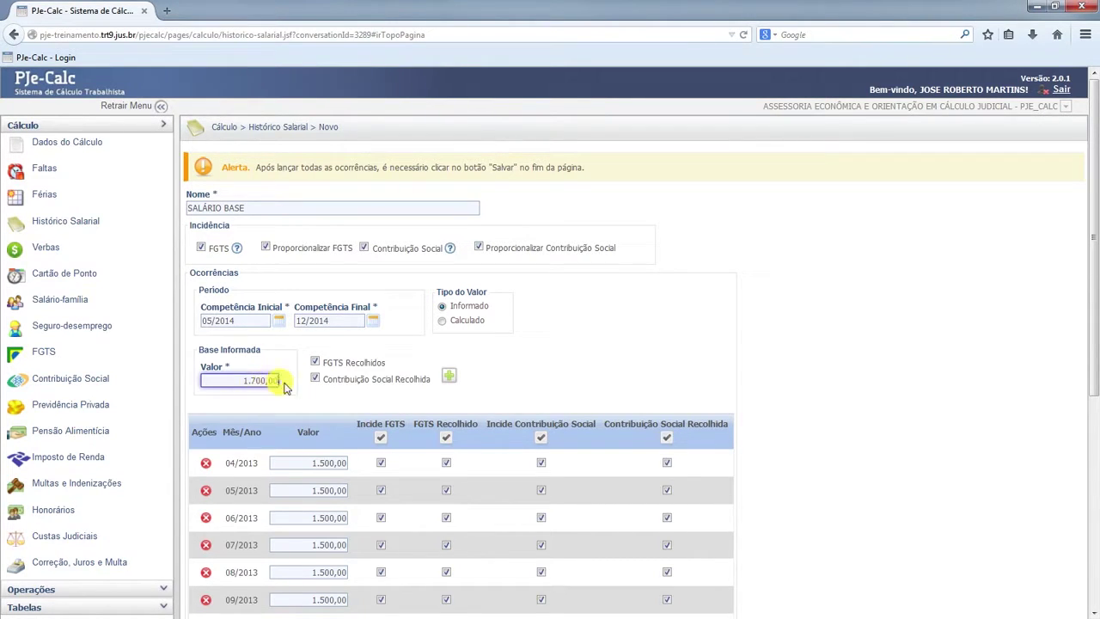
left_click(452, 381)
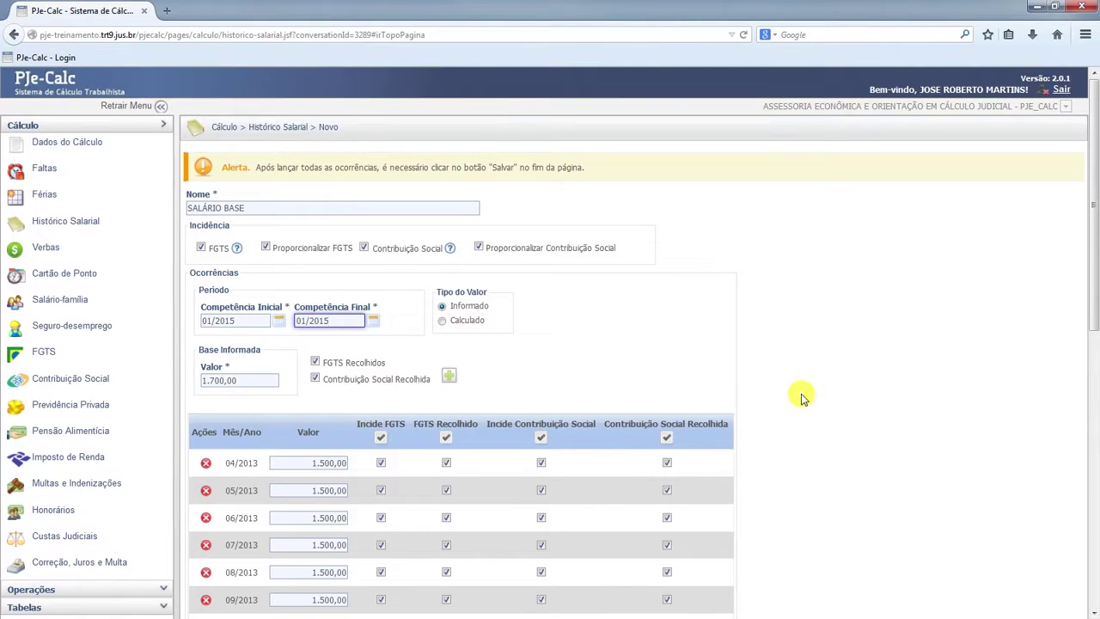
- Review the monthly occurrences from 04/2013 to 12/2014 and save the SALÁRIO BASE history
scroll(798, 397, "down", 3)
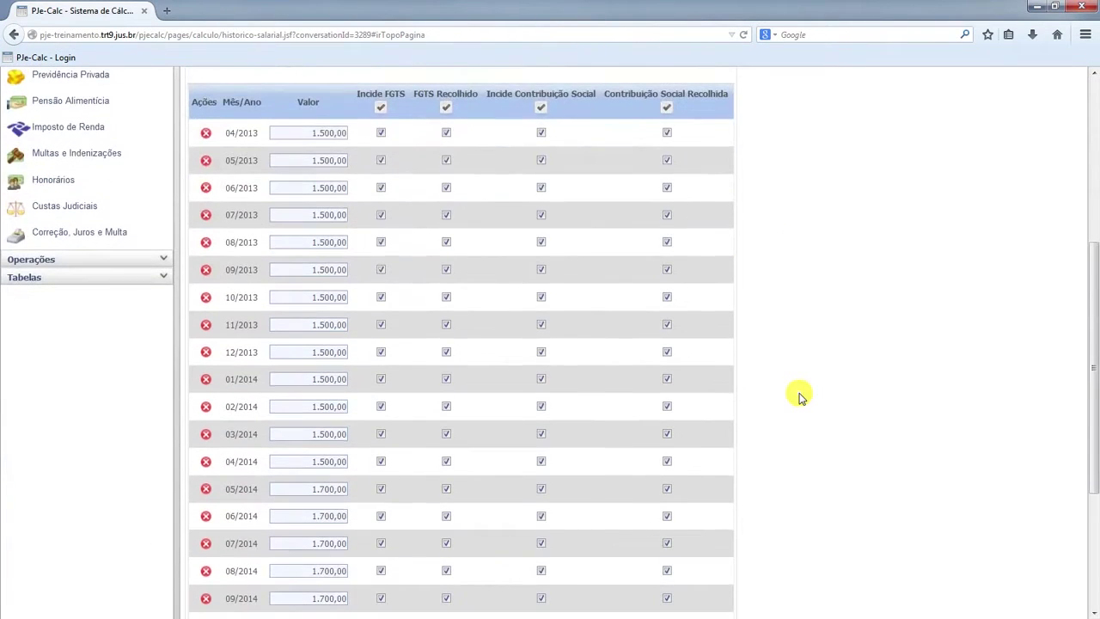
scroll(799, 397, "down", 5)
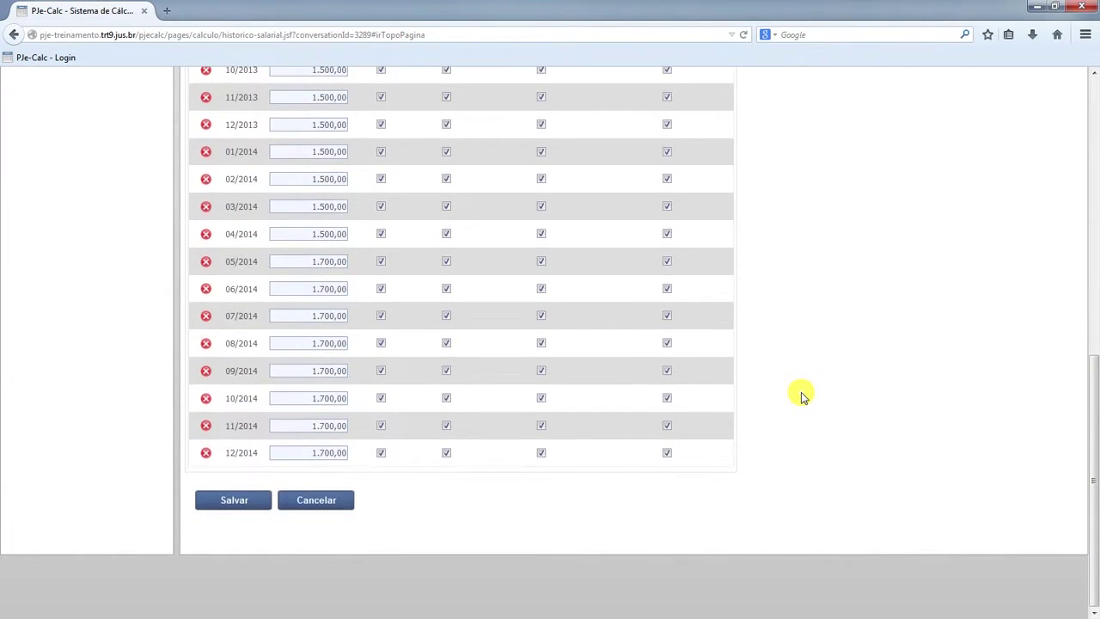
scroll(801, 395, "up", 4)
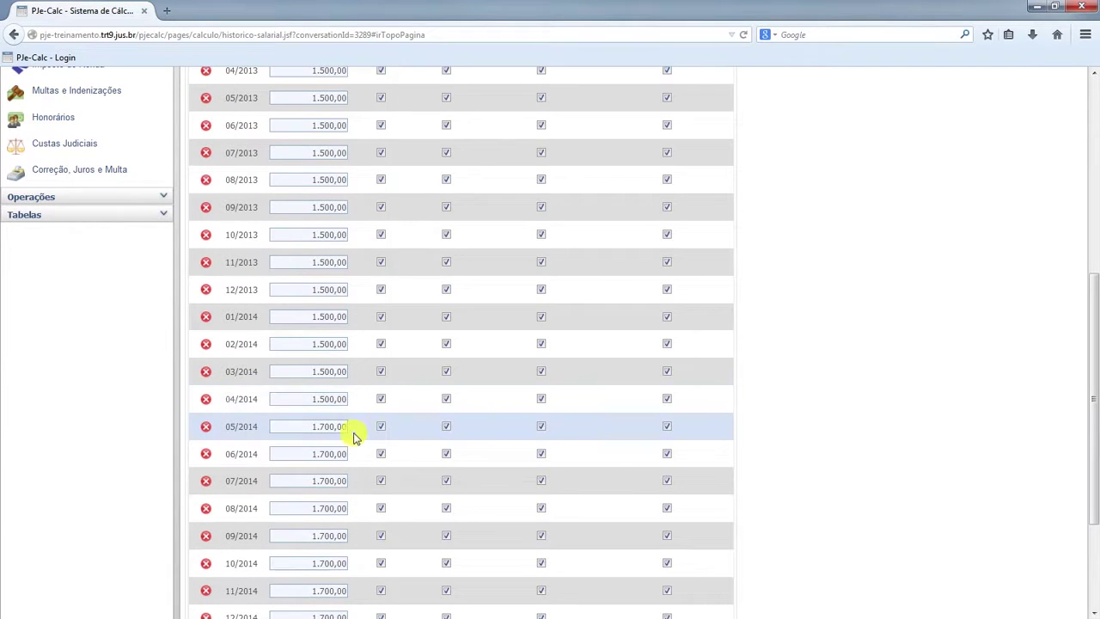
scroll(357, 434, "down", 4)
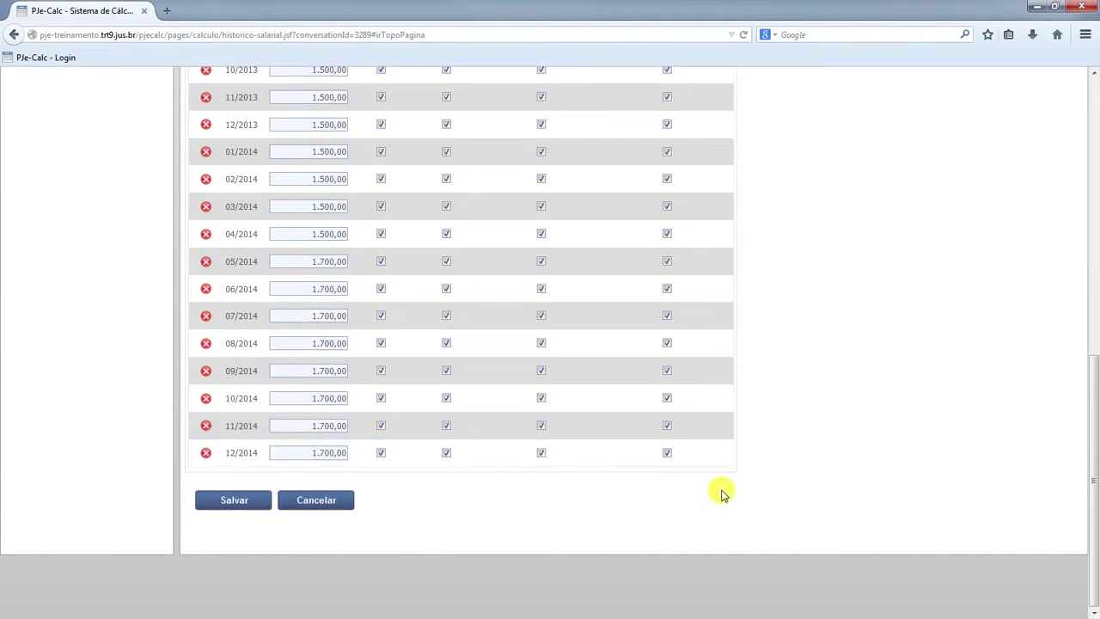
scroll(713, 485, "up", 4)
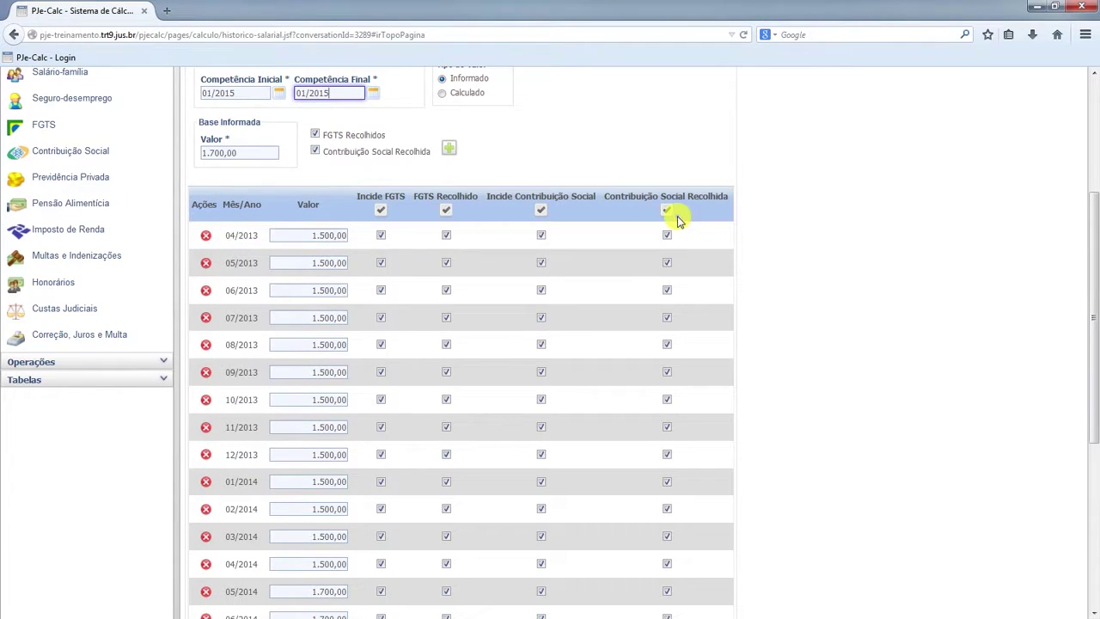
scroll(677, 221, "up", 3)
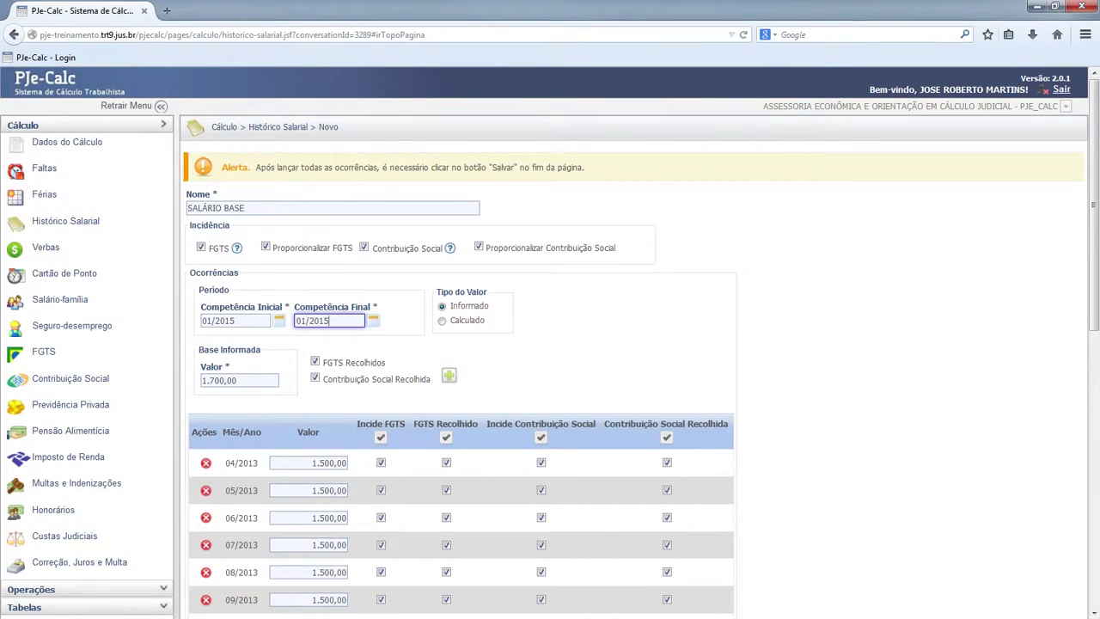
scroll(550, 343, "down", 6)
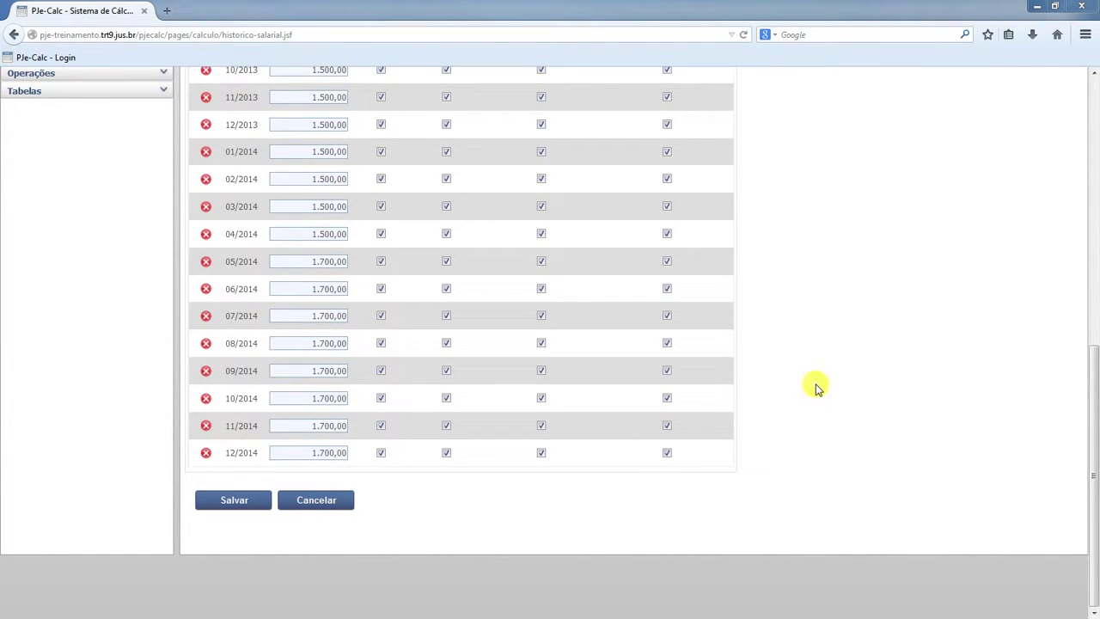
left_click(233, 501)
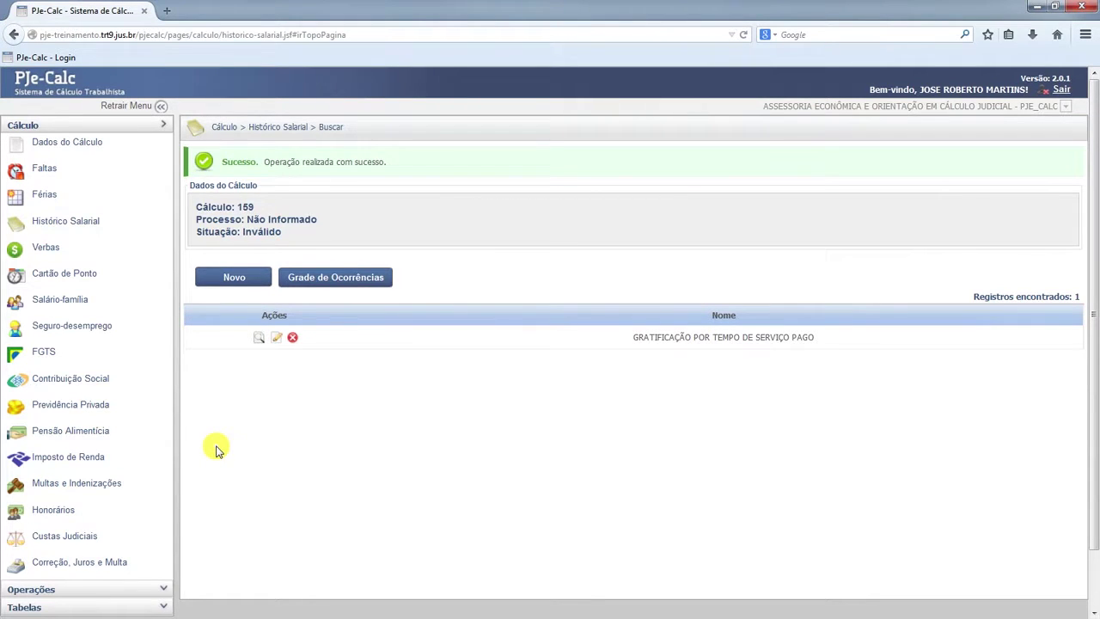
- Start another salary history named SALÁRIO BASE, subject to FGTS and Contribuição Social
left_click(233, 278)
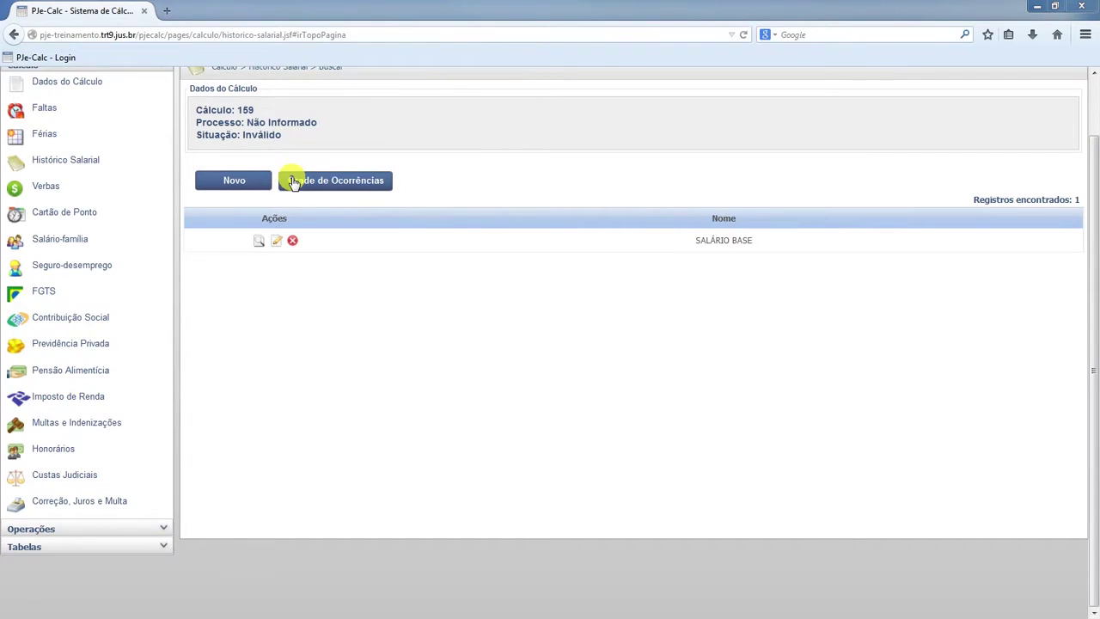
left_click(230, 184)
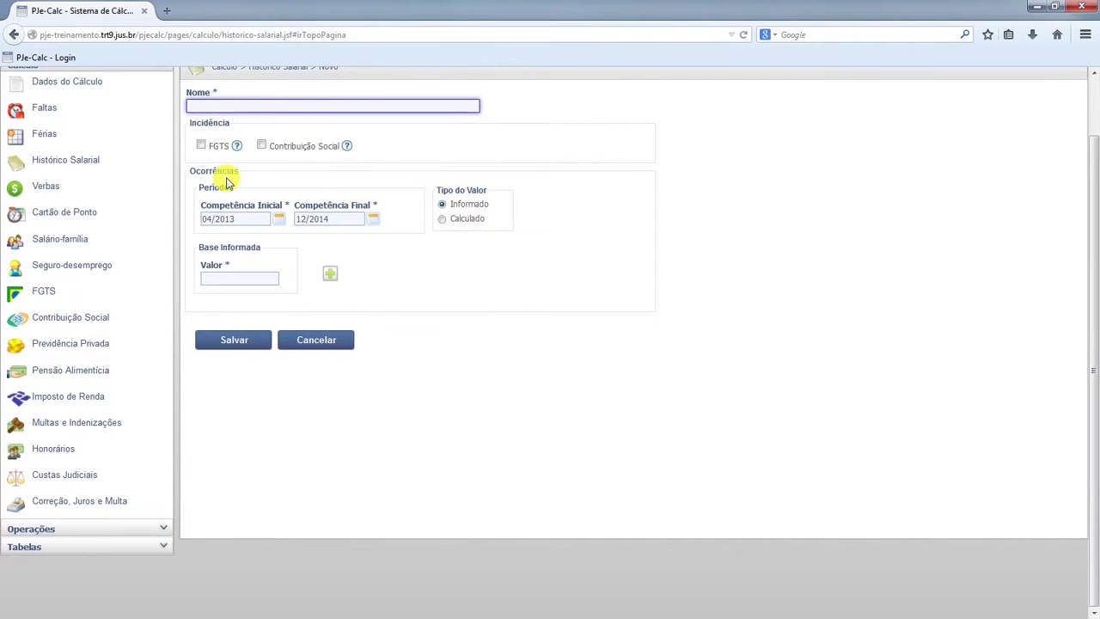
left_click(304, 105)
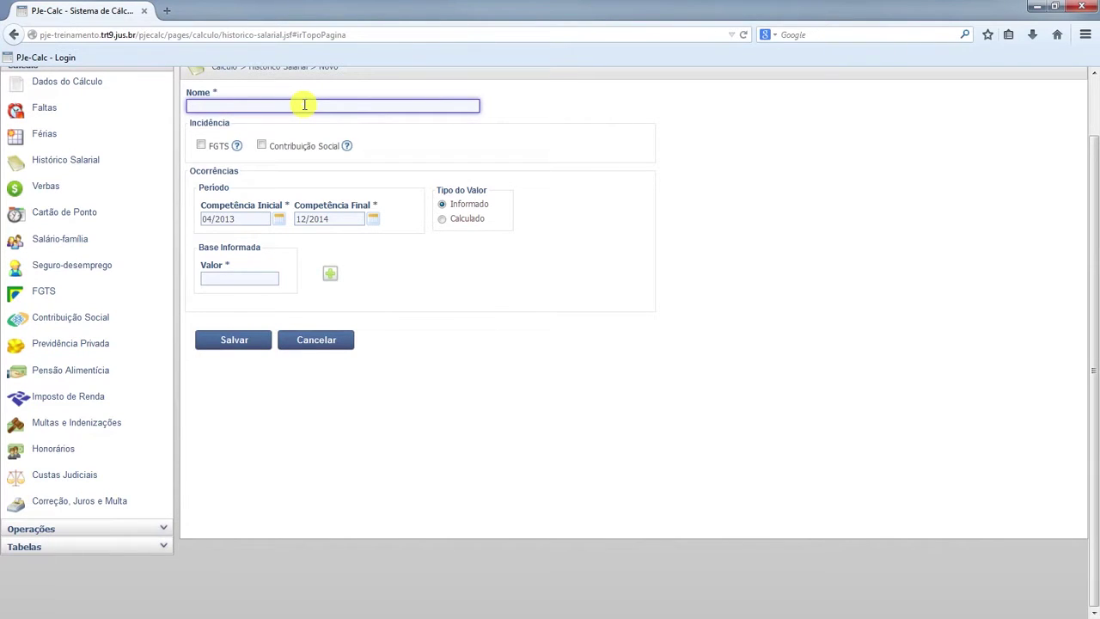
type("SAL")
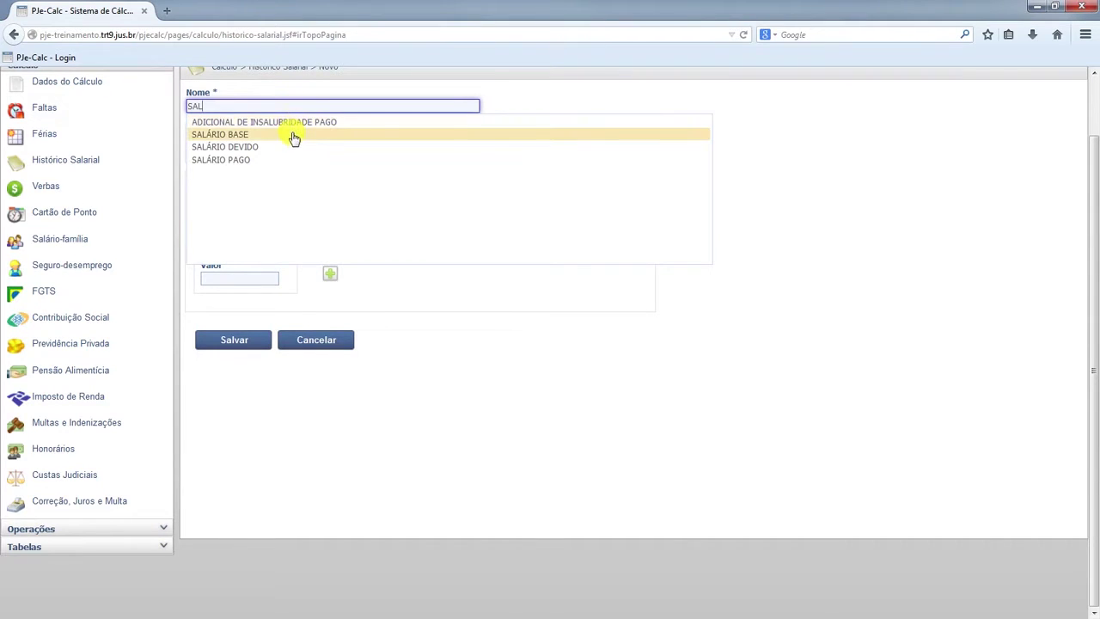
left_click(290, 136)
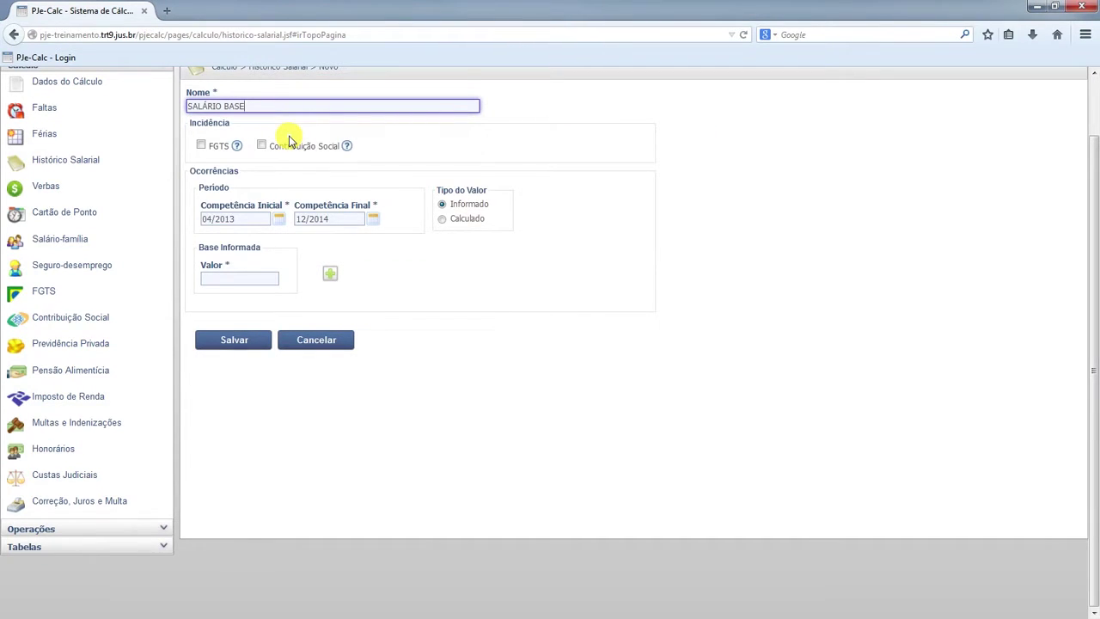
left_click(202, 146)
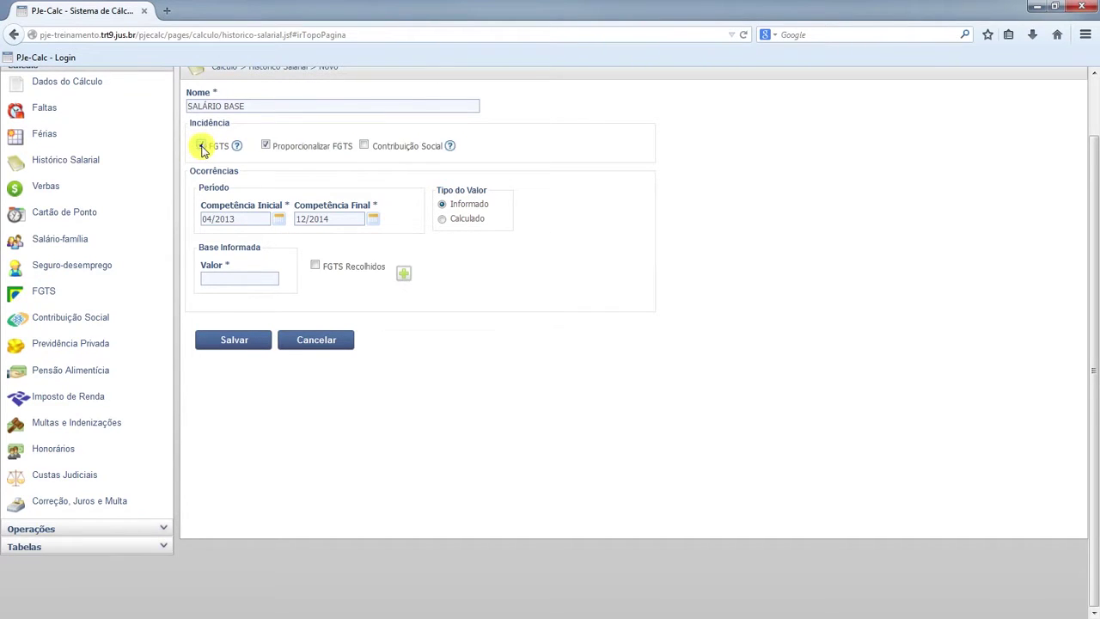
left_click(363, 146)
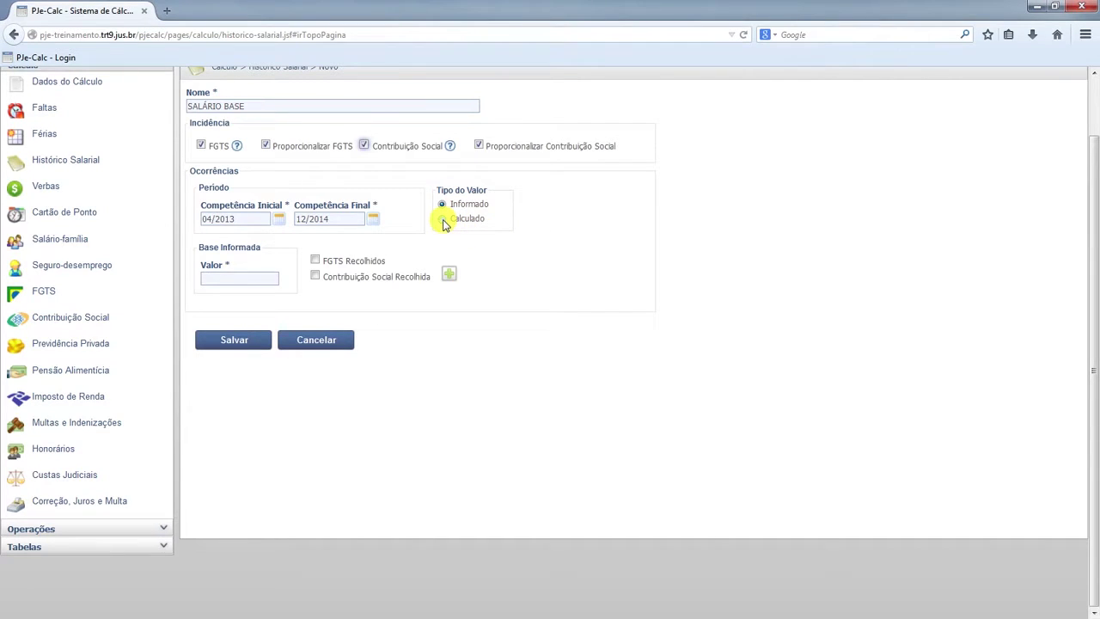
- Set the value type to Calculado with Salário Mínimo as the reference base
left_click(443, 220)
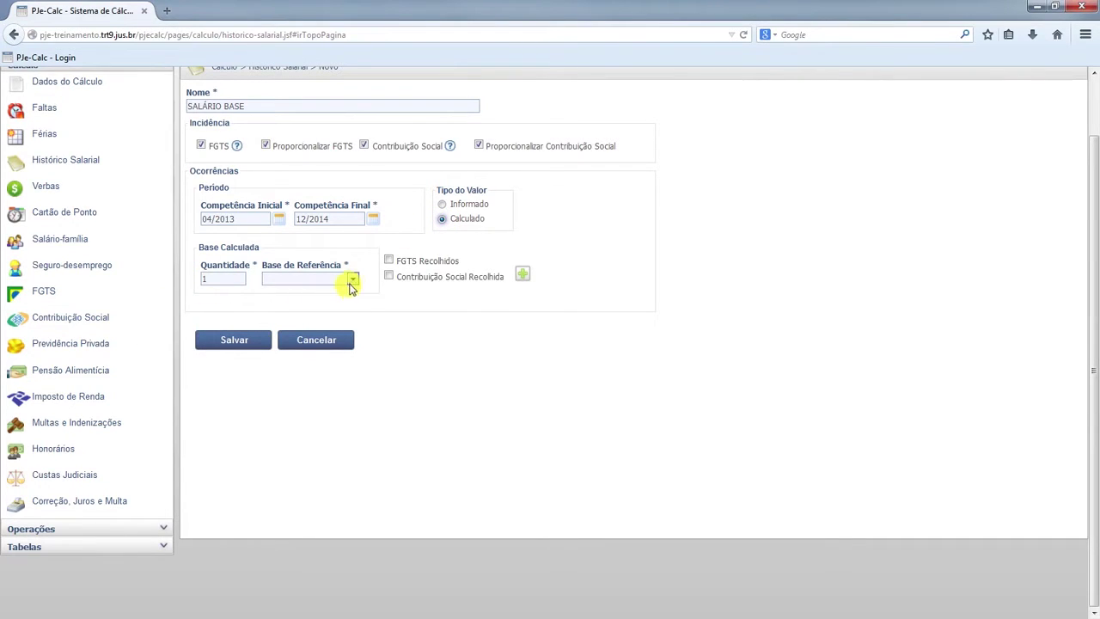
left_click(350, 281)
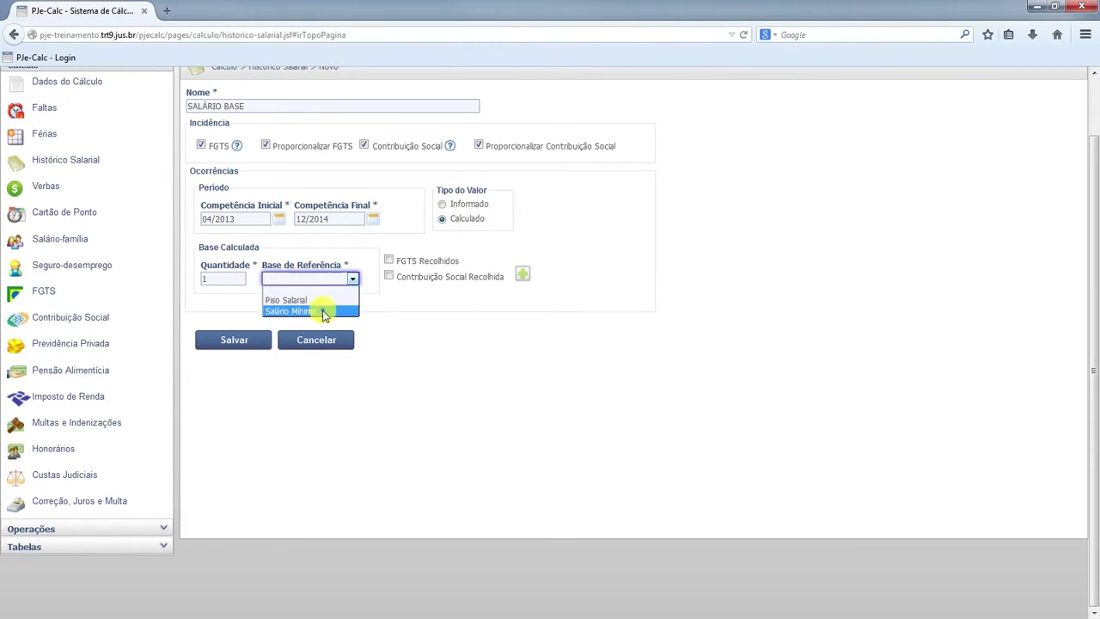
left_click(318, 311)
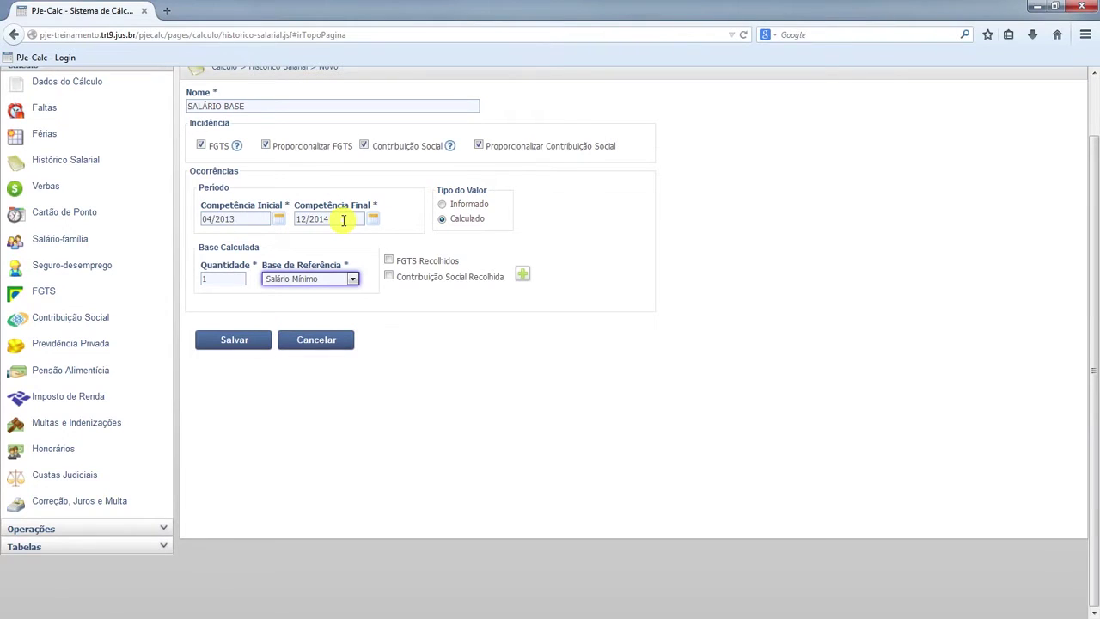
- Mark FGTS Recolhidos and Contribuição Social Recolhida, and add the calculated occurrences for 04/2013 to 12/2014
left_click(389, 260)
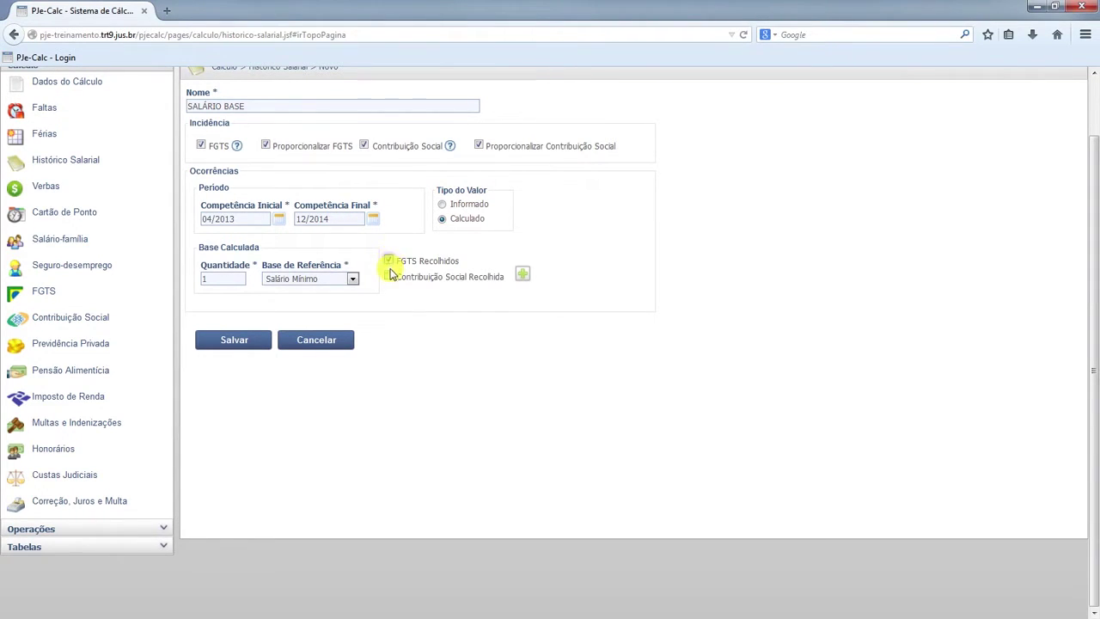
left_click(389, 277)
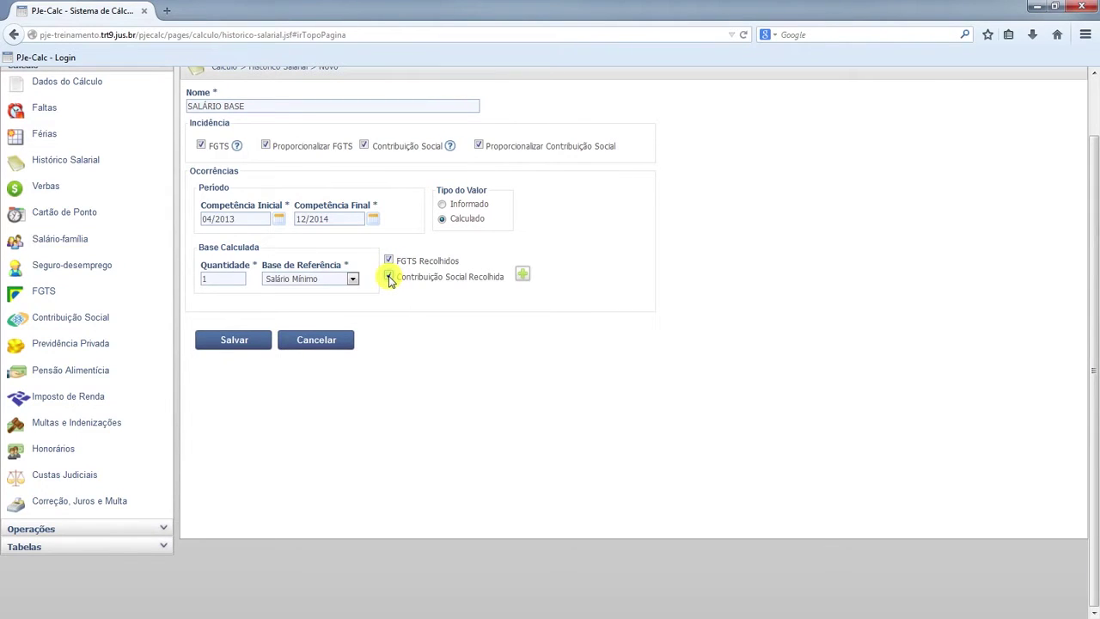
left_click(522, 277)
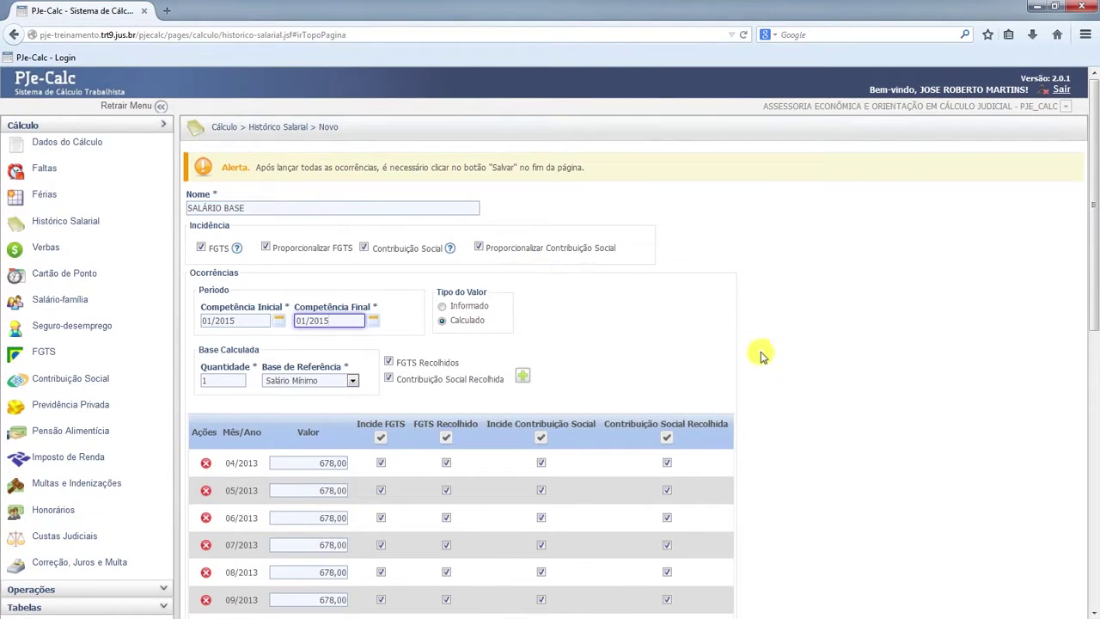
- Review the monthly occurrences calculated from the minimum wage and cancel this salary history without saving it
scroll(756, 352, "down", 5)
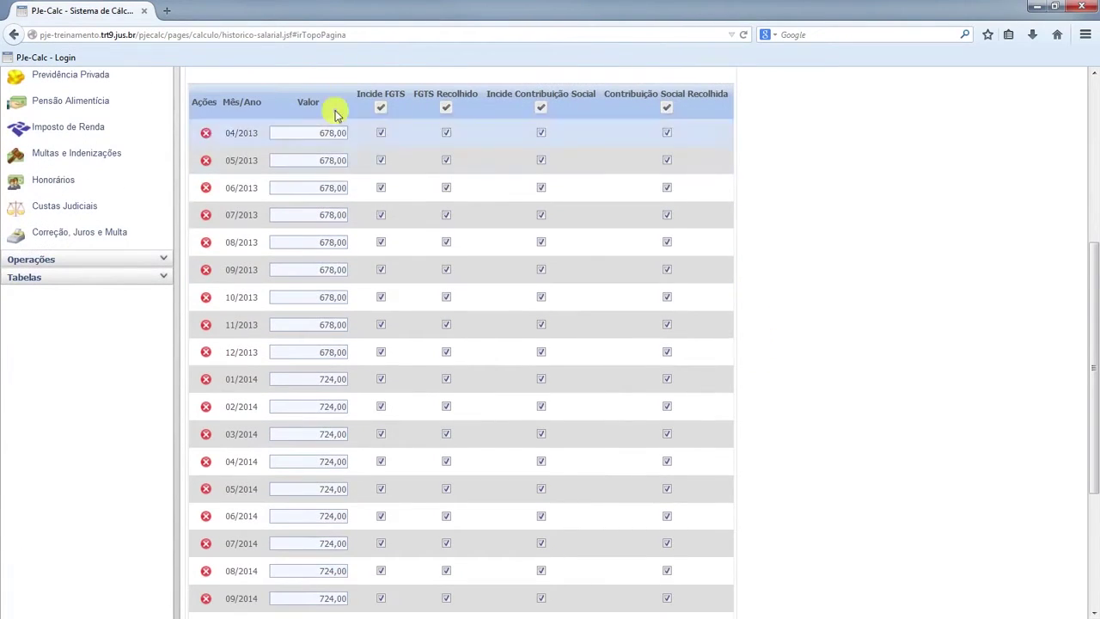
scroll(303, 244, "down", 1)
scroll(299, 267, "down", 1)
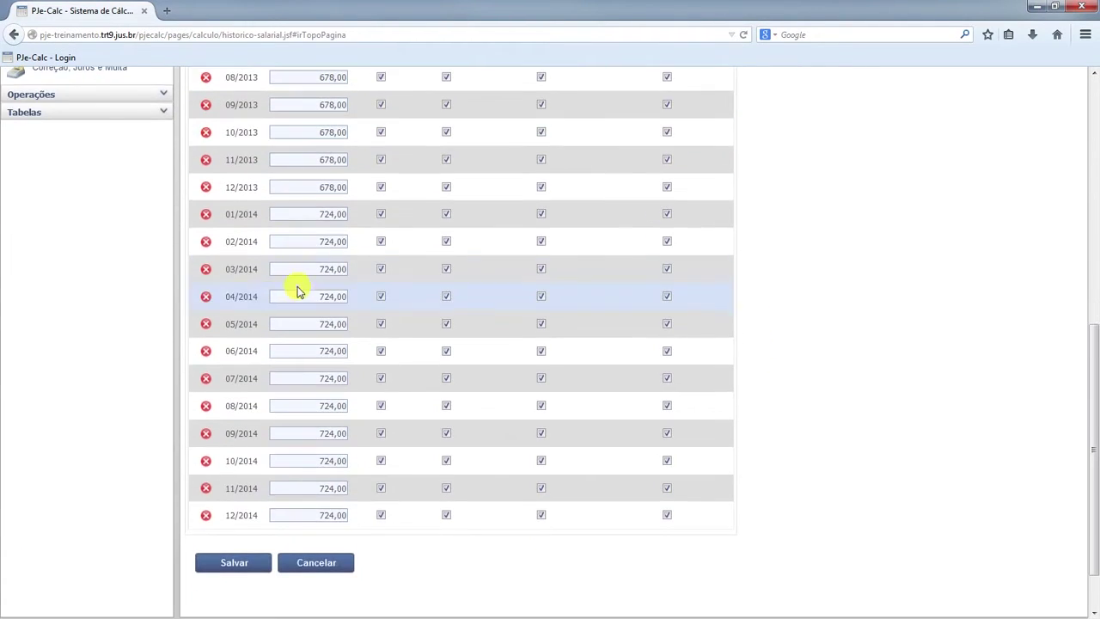
scroll(343, 243, "up", 1)
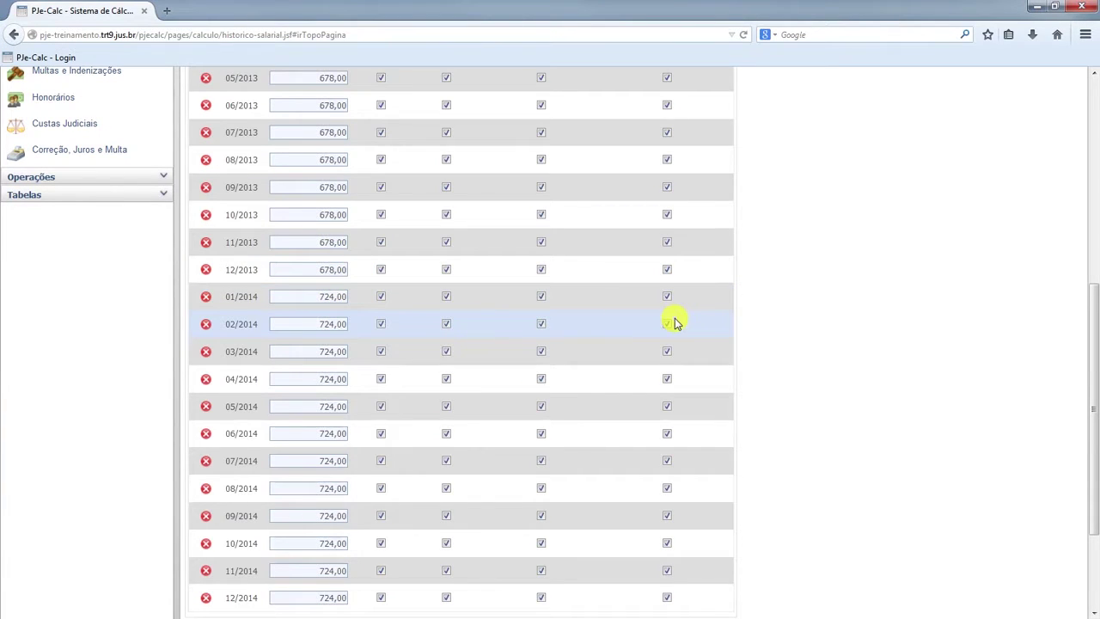
scroll(675, 323, "up", 5)
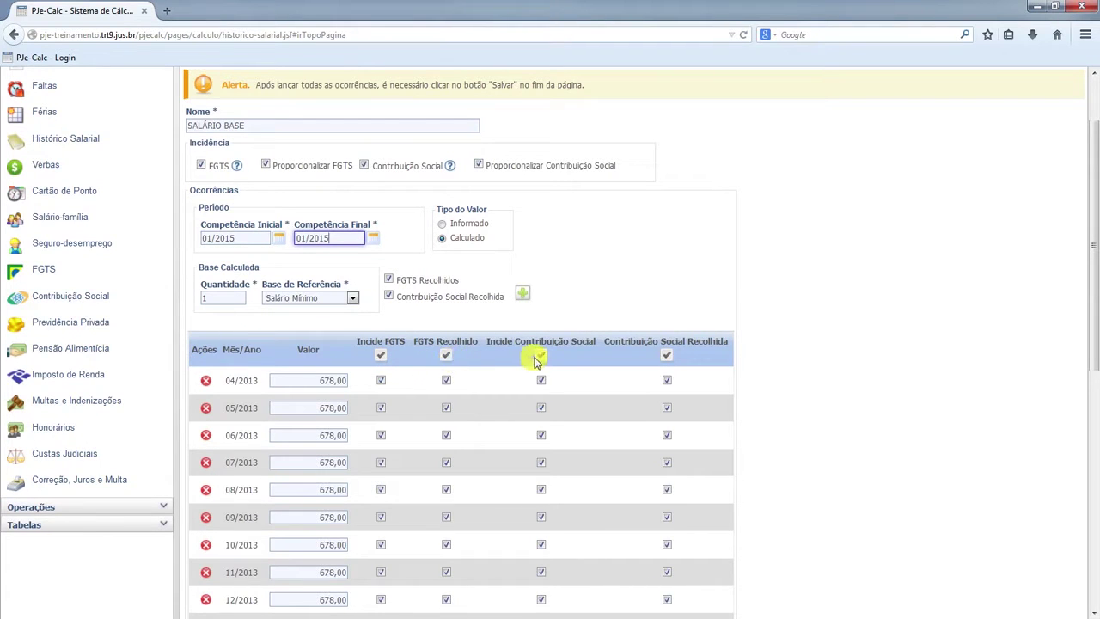
scroll(667, 348, "down", 7)
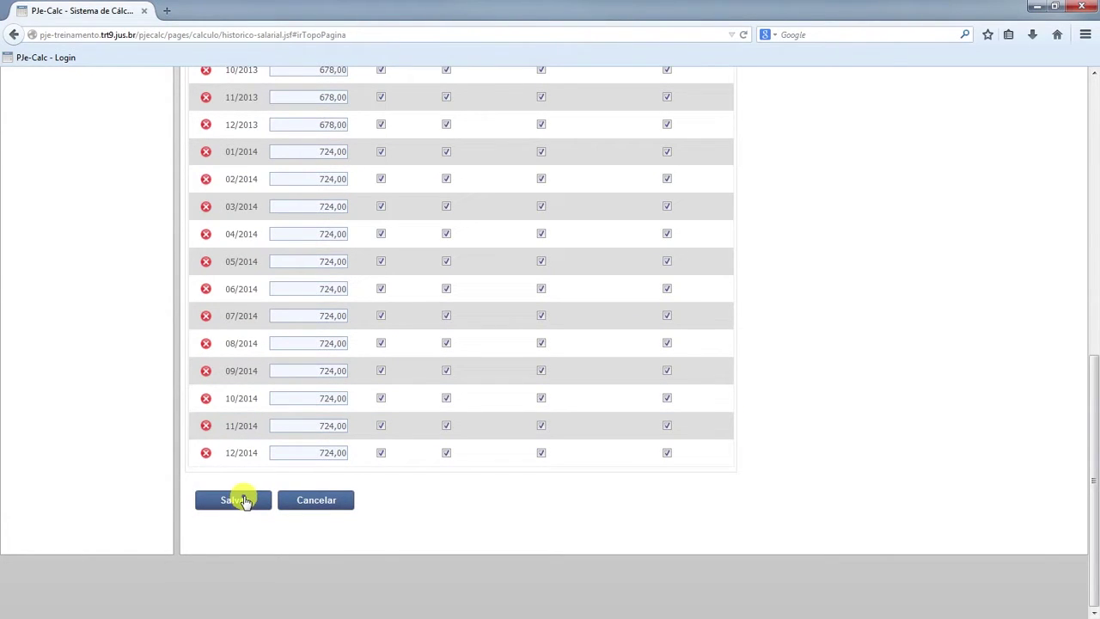
left_click(325, 503)
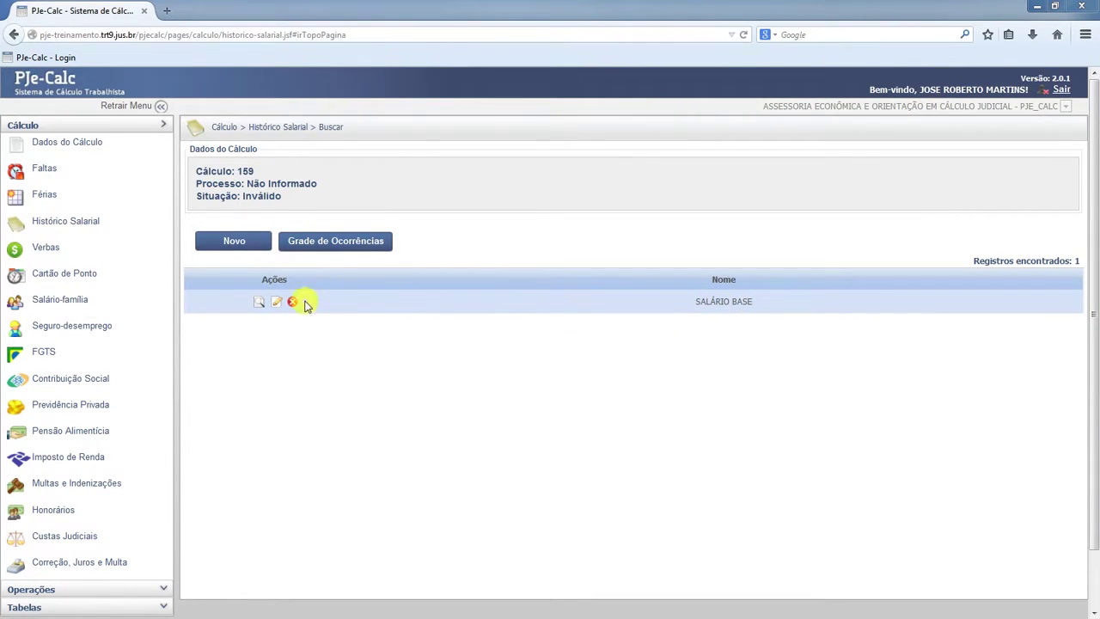
- View the saved SALÁRIO BASE history through its last monthly occurrence and return to the list of histories
left_click(260, 305)
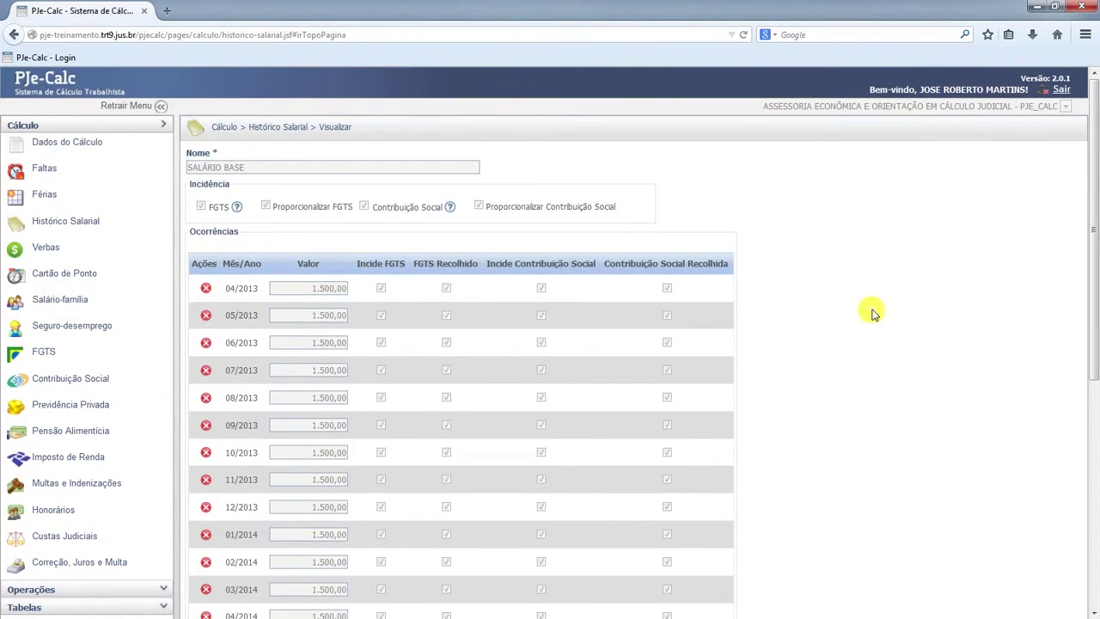
scroll(872, 314, "down", 5)
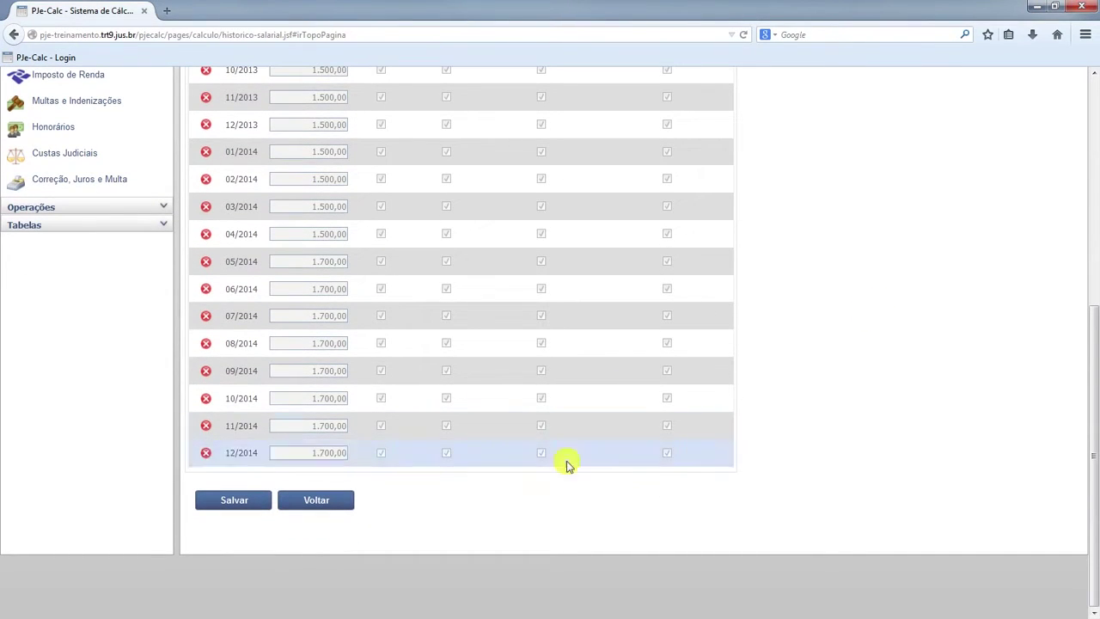
left_click(325, 503)
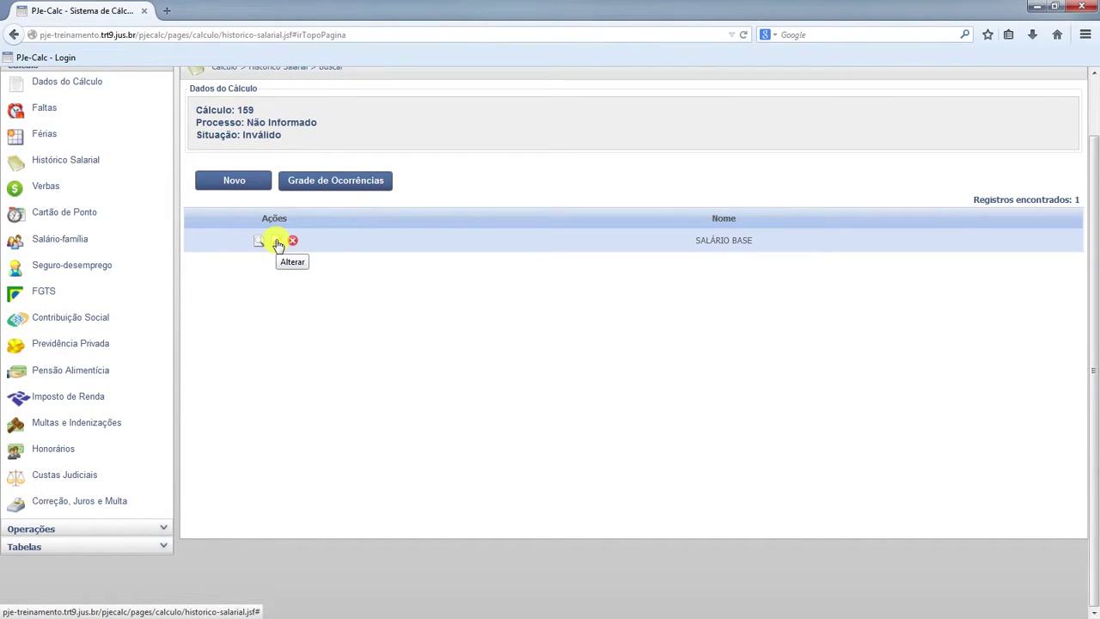
- Edit the SALÁRIO BASE history, setting the 12/2014 value to 1.800,00, and save the change
left_click(272, 244)
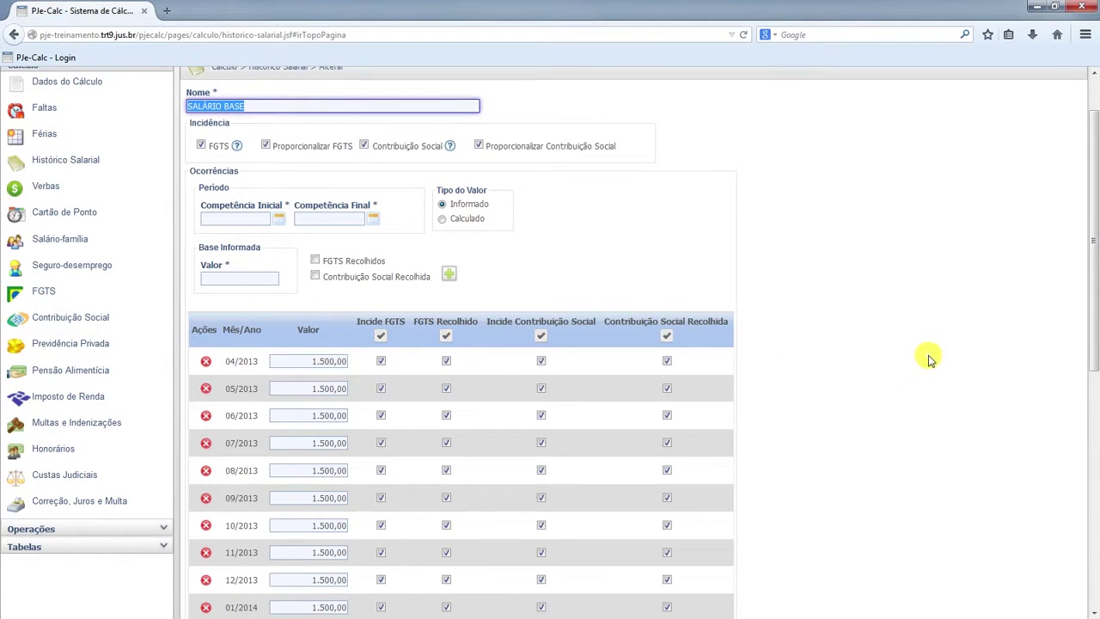
scroll(926, 359, "down", 3)
scroll(927, 359, "down", 3)
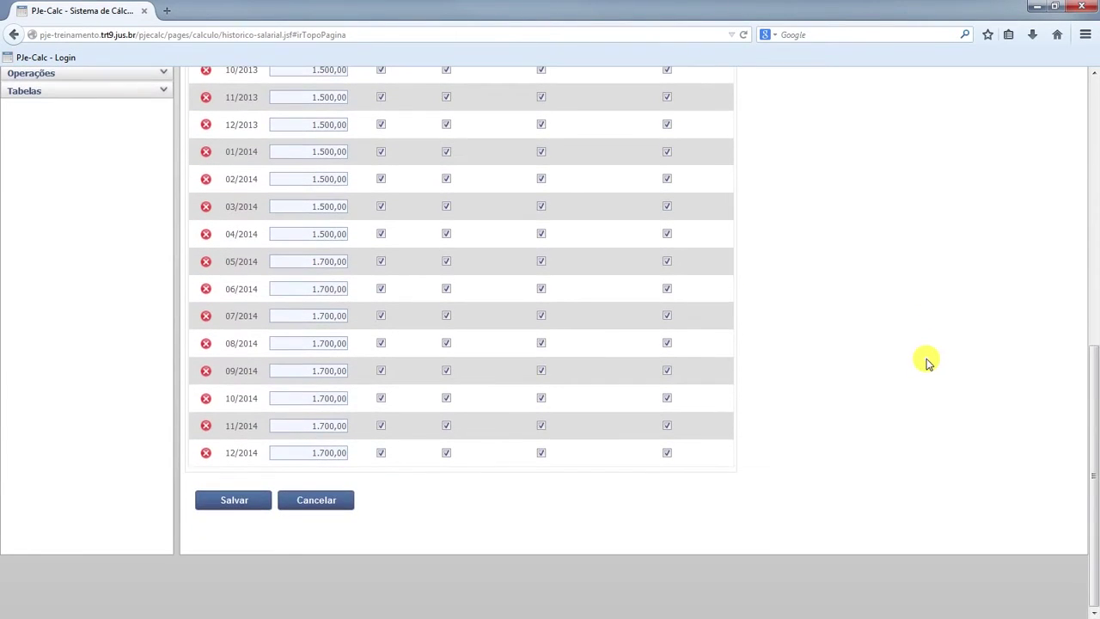
scroll(926, 362, "up", 3)
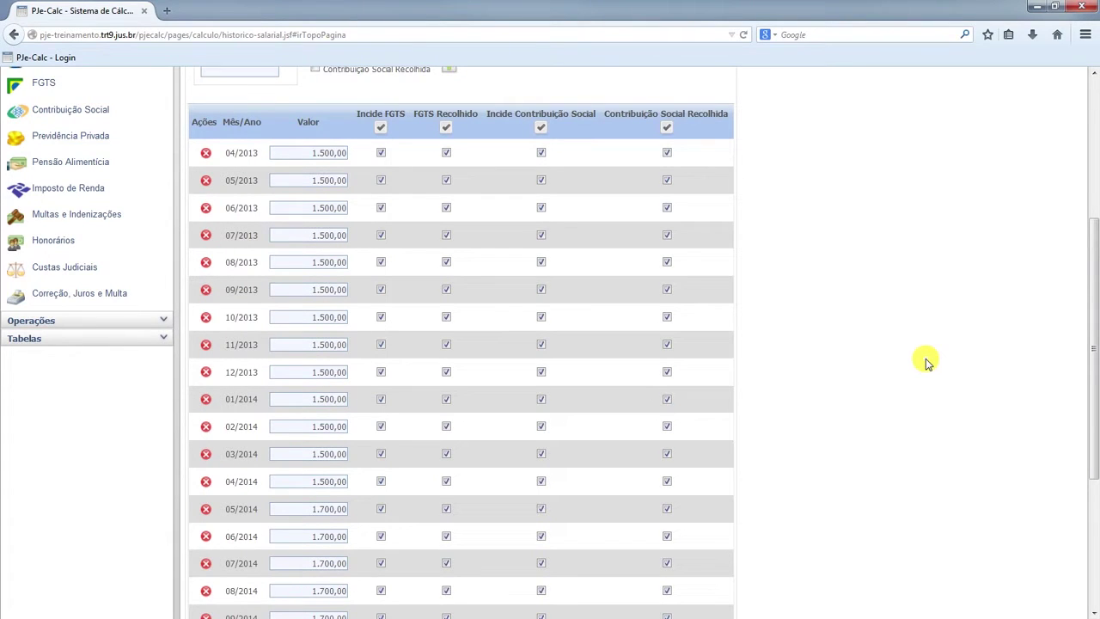
scroll(926, 362, "down", 3)
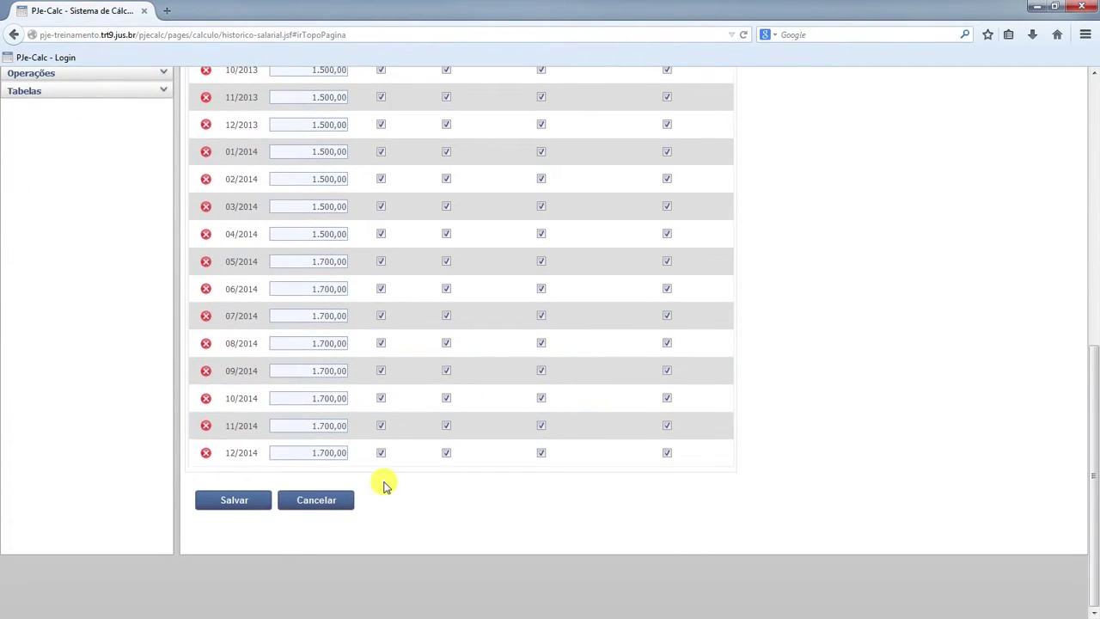
double_click(305, 452)
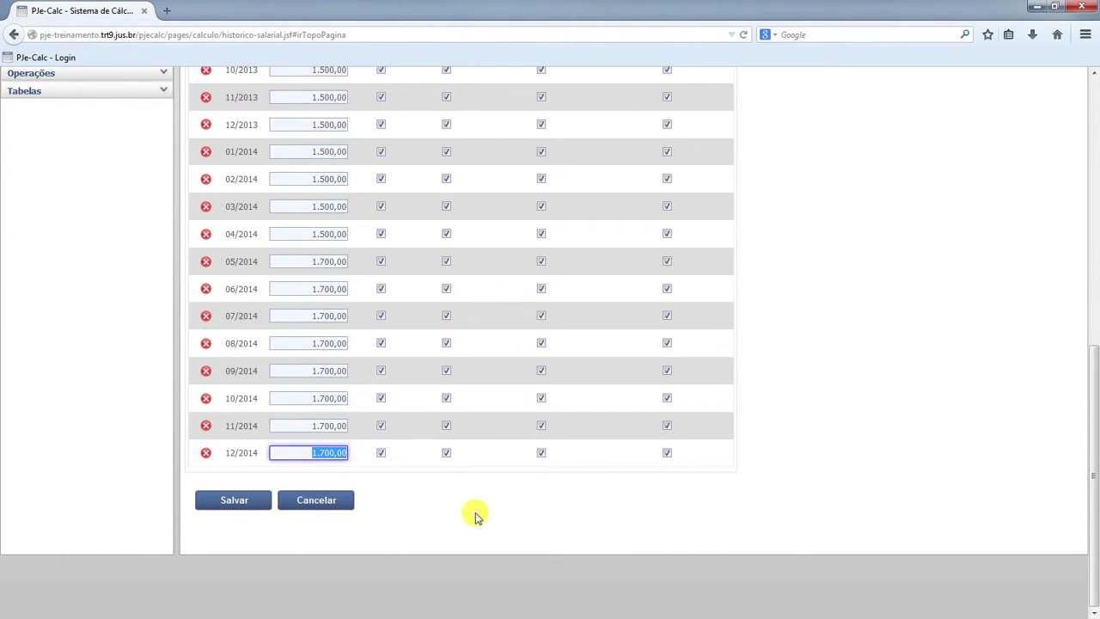
type("1.800,00")
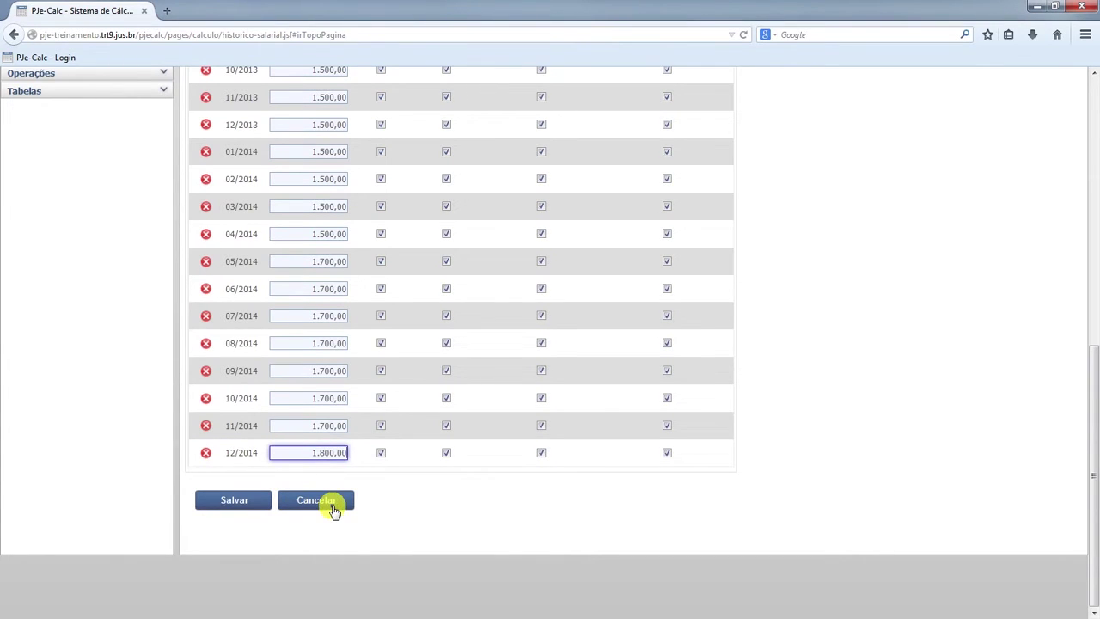
left_click(236, 502)
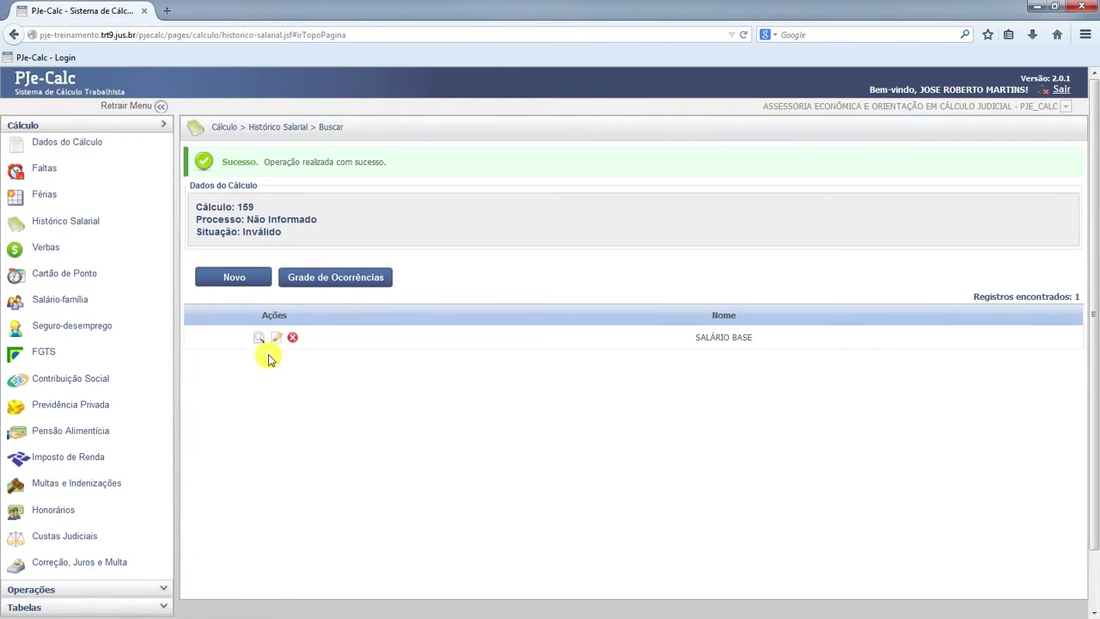
- Check the 12/2014 value in the saved SALÁRIO BASE history and return to the list of histories
left_click(260, 340)
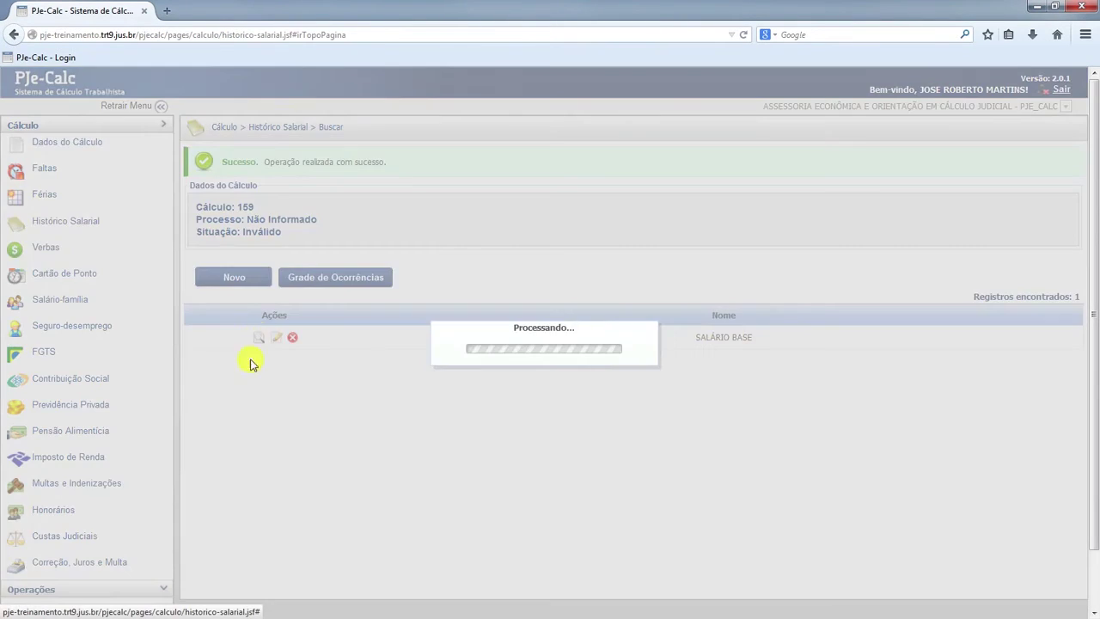
scroll(239, 422, "down", 5)
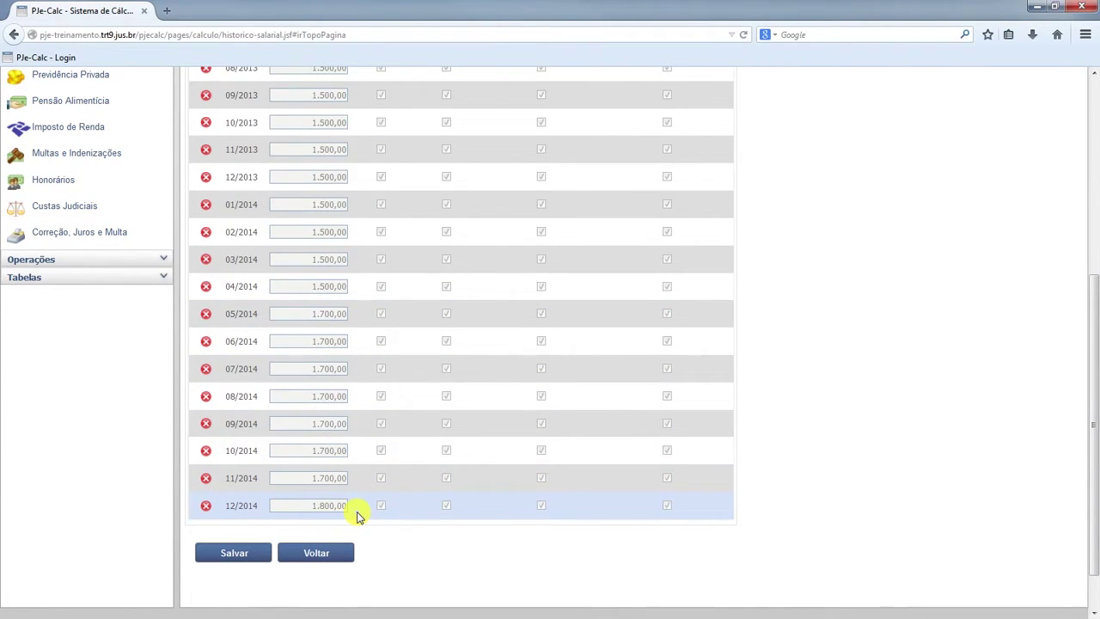
left_click(325, 554)
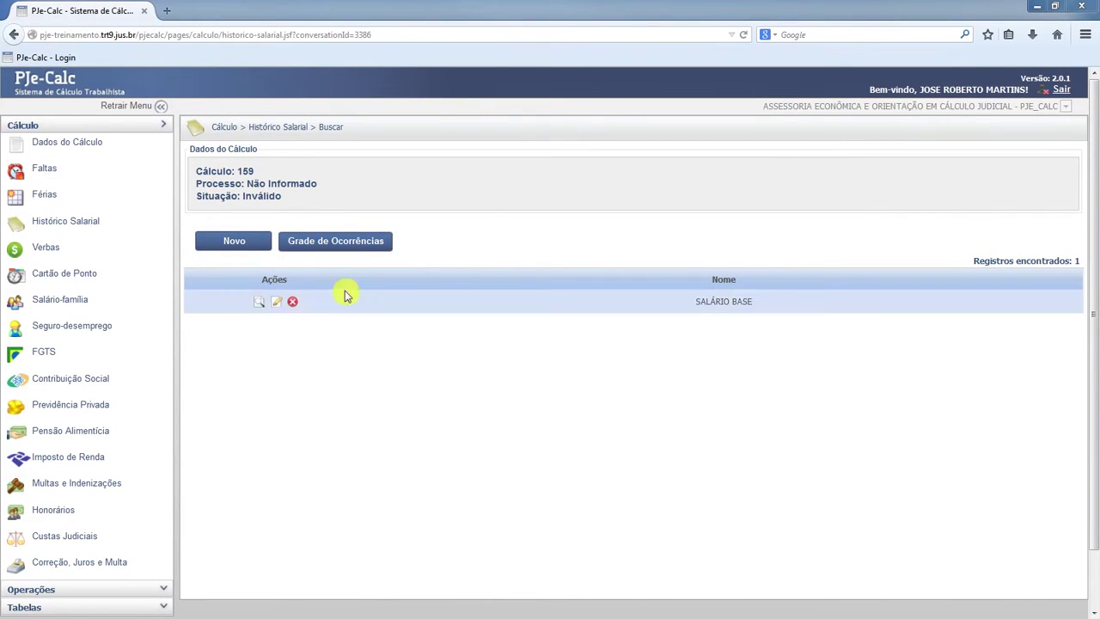
- Start a new salary history named GRATIFICAÇÃO DE FUNÇÃO, subject to FGTS and Contribuição Social
left_click(235, 242)
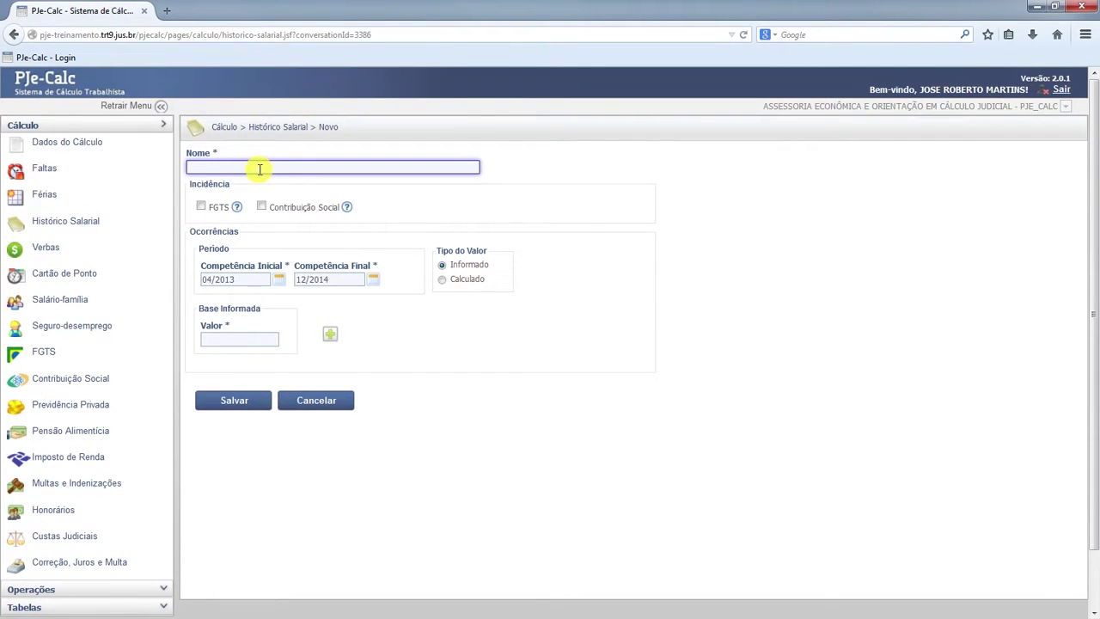
type("RAT")
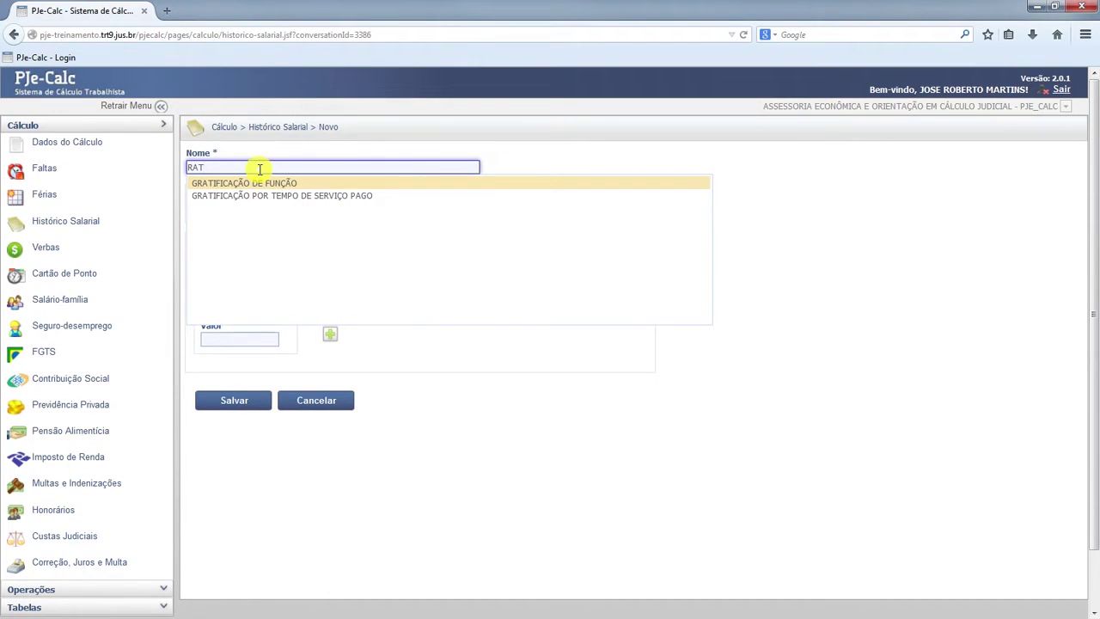
left_click(258, 183)
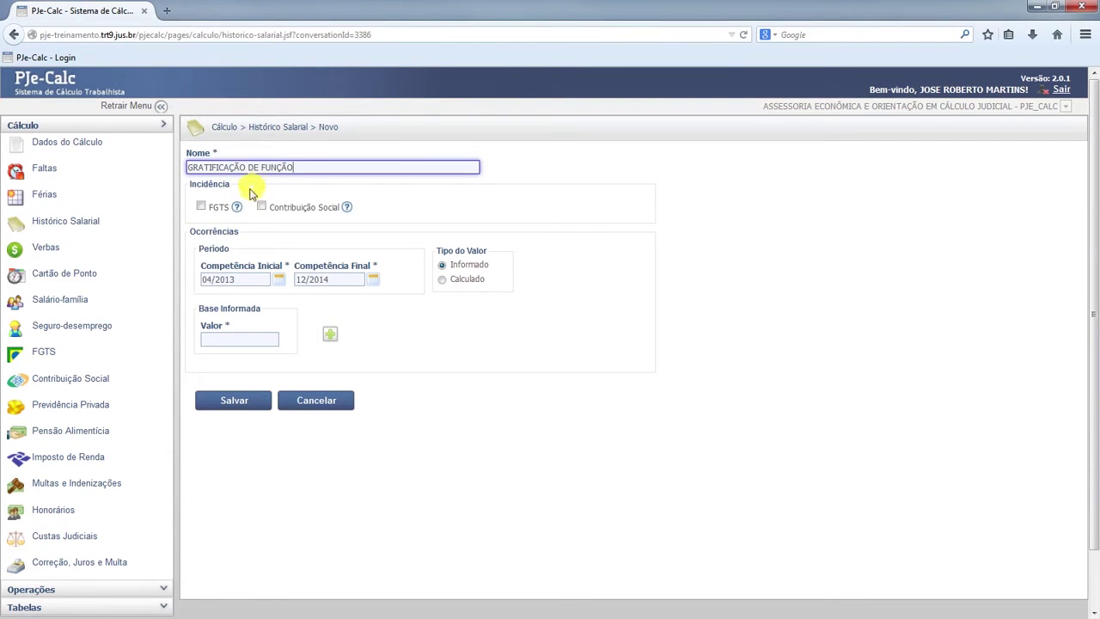
left_click(202, 209)
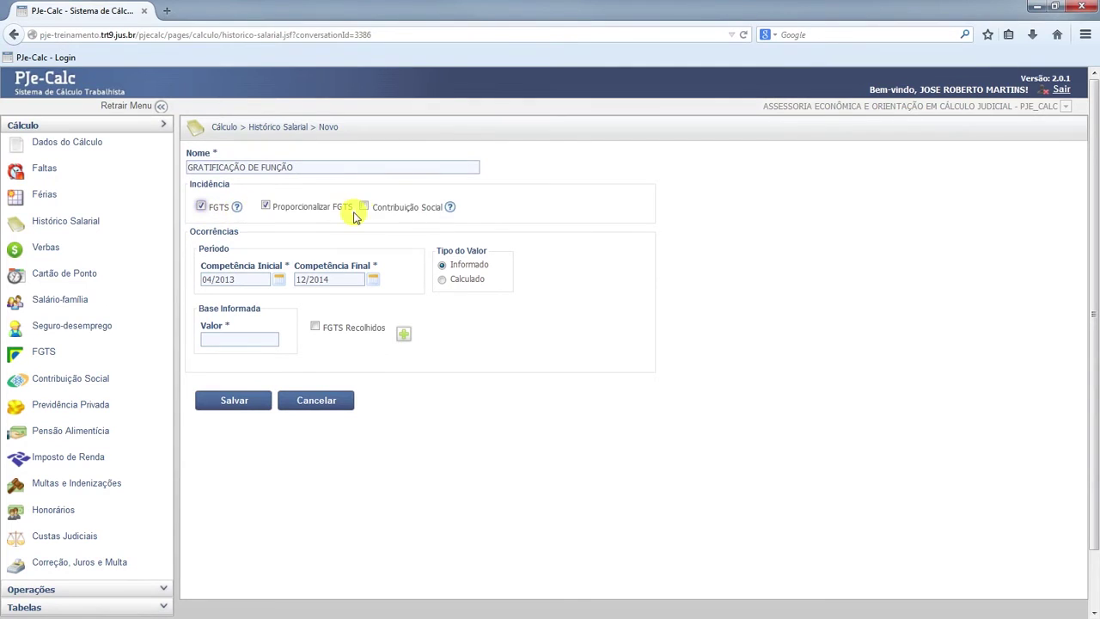
left_click(364, 209)
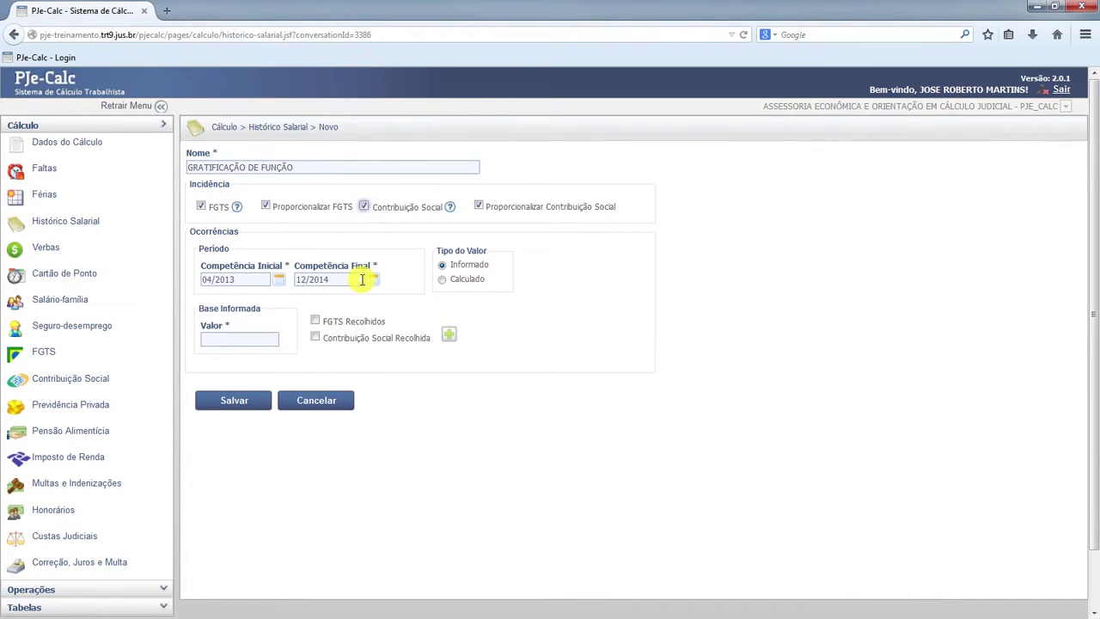
- Add the occurrences from 04/2013 to 04/2014 with an informed value of 200,00, marking FGTS and Contribuição Social as collected
left_click_drag(362, 280, 288, 299)
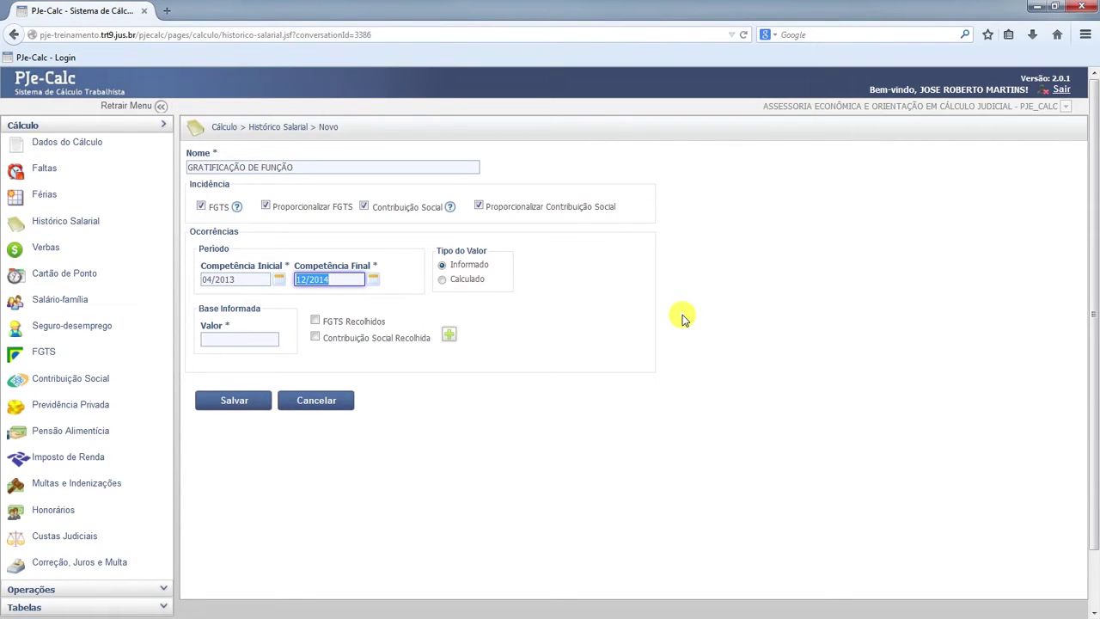
type("04/2014")
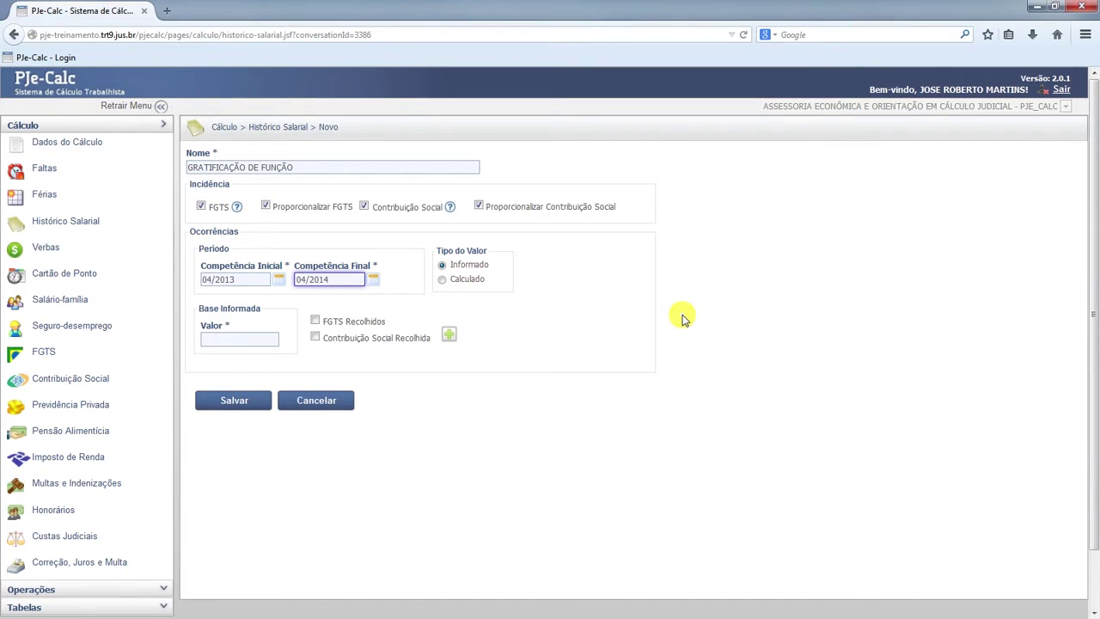
left_click(266, 338)
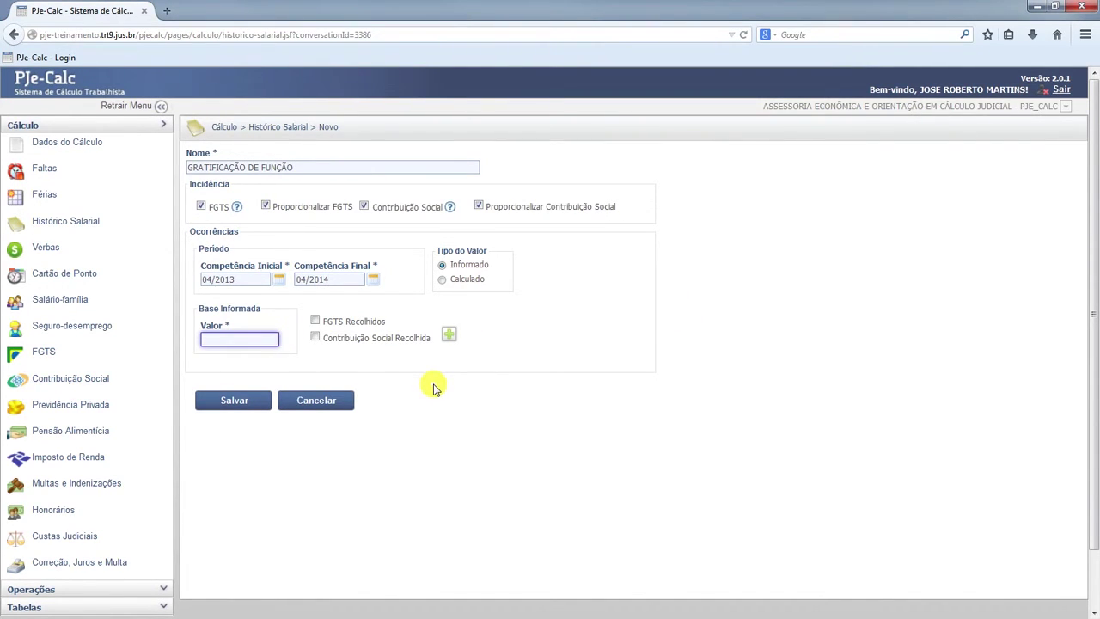
type("200,00")
left_click(314, 322)
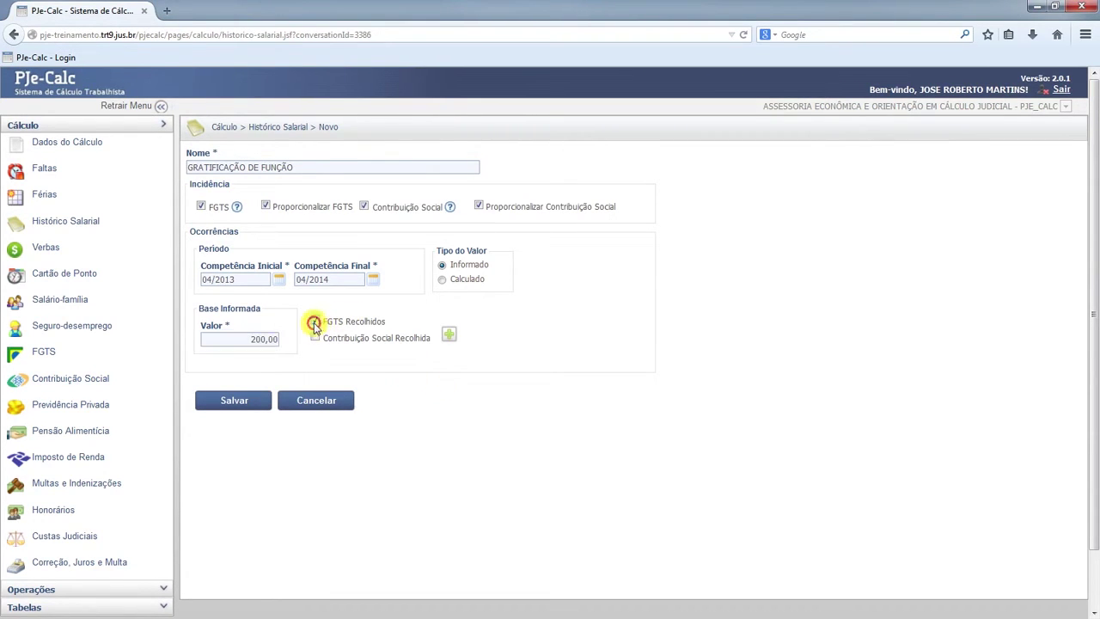
left_click(315, 338)
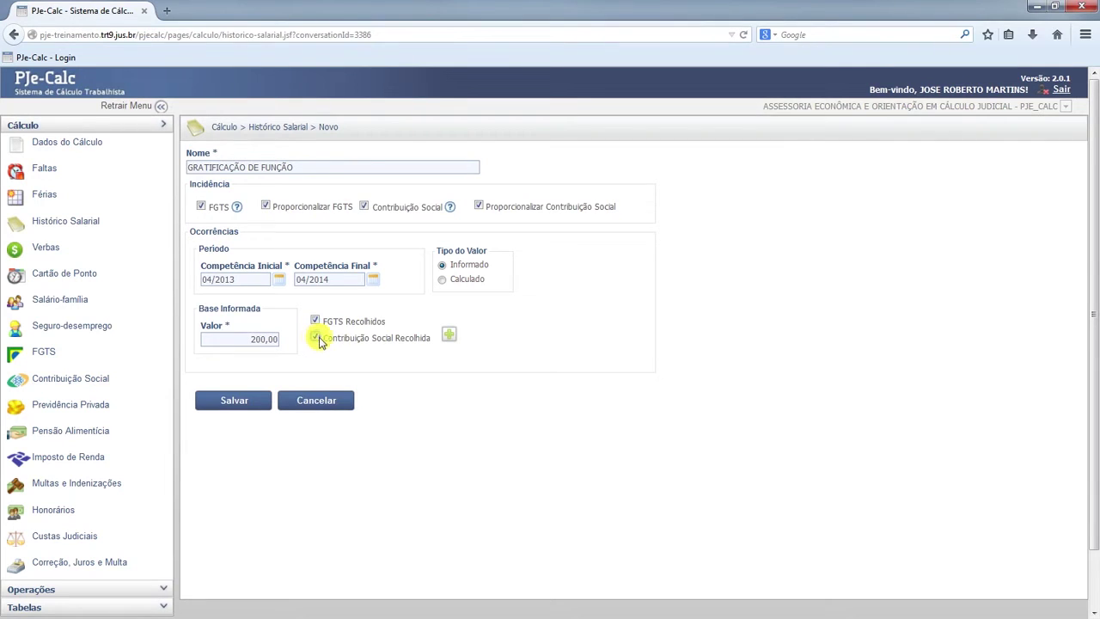
left_click(450, 336)
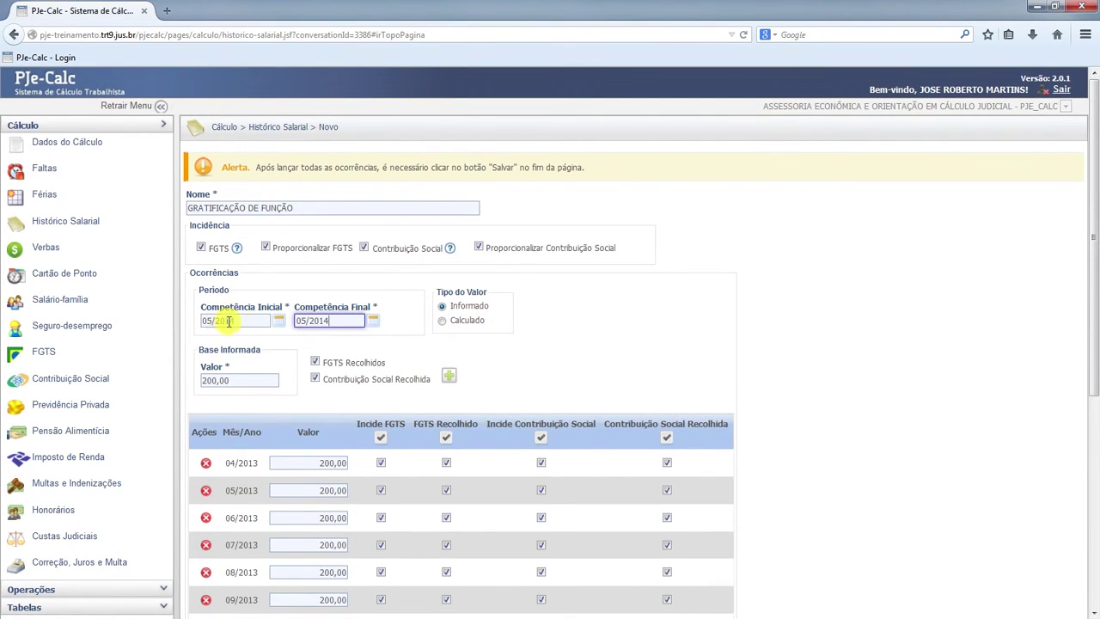
- Add the occurrences from 05/2014 to 12/2014 with an informed value of 250,00
left_click_drag(343, 316, 289, 314)
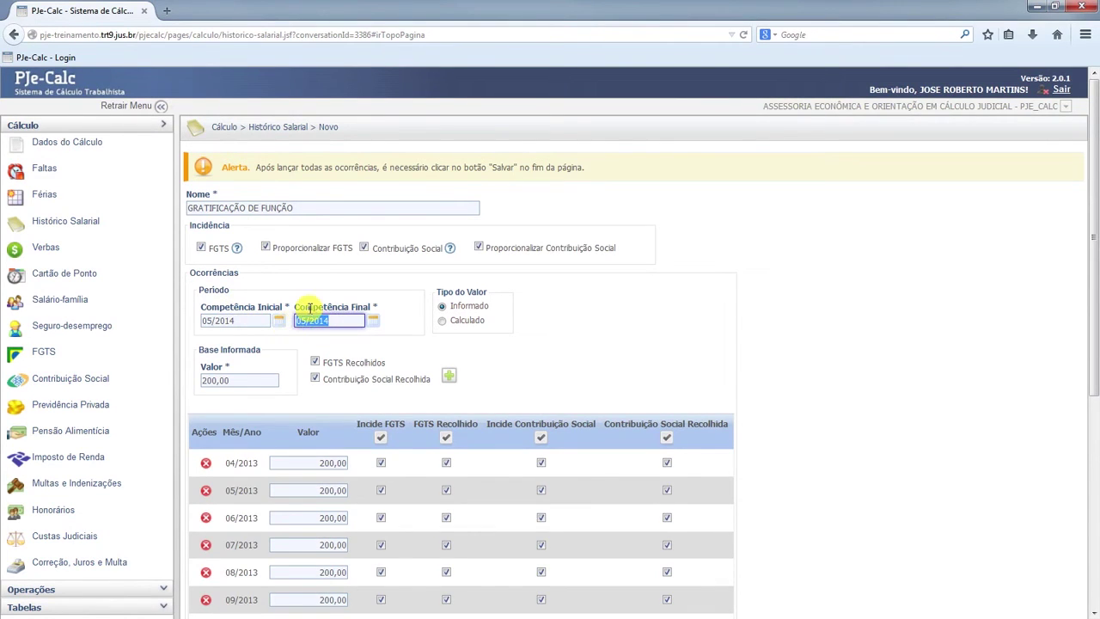
type("12/2014")
left_click(264, 382)
key("BackSpace")
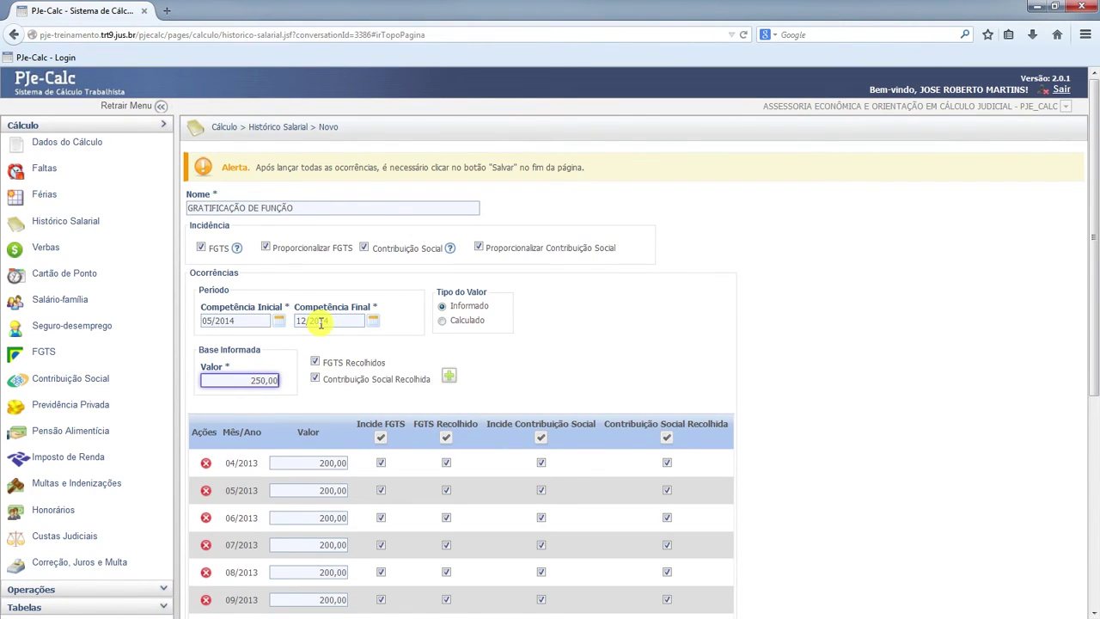
left_click(453, 378)
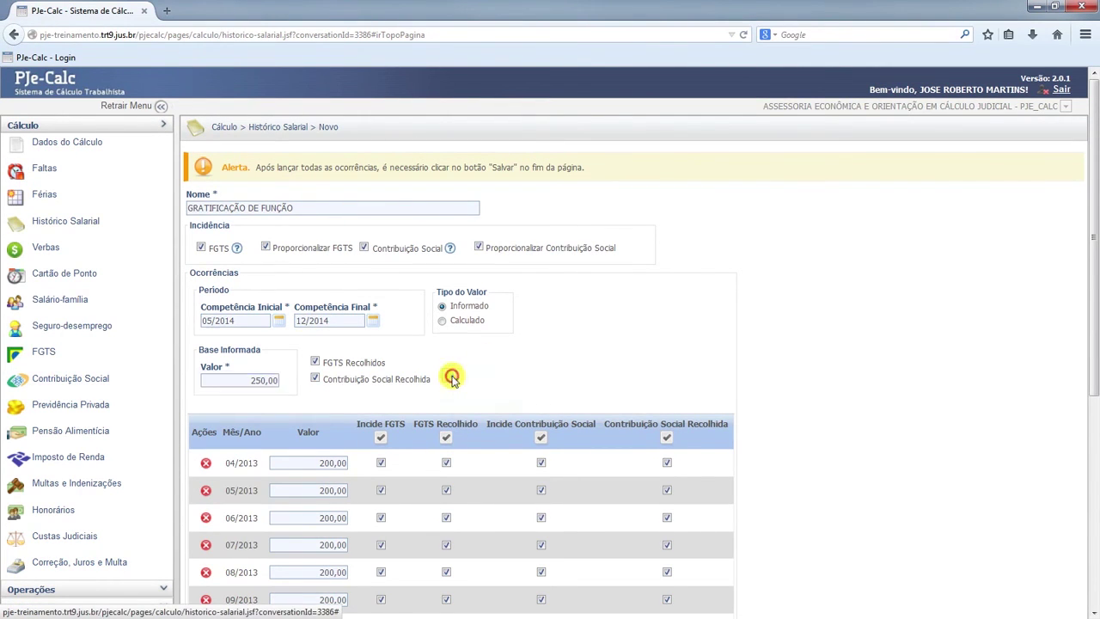
- Review the monthly occurrences up to 12/2014 and save the GRATIFICAÇÃO DE FUNÇÃO history
scroll(436, 367, "down", 4)
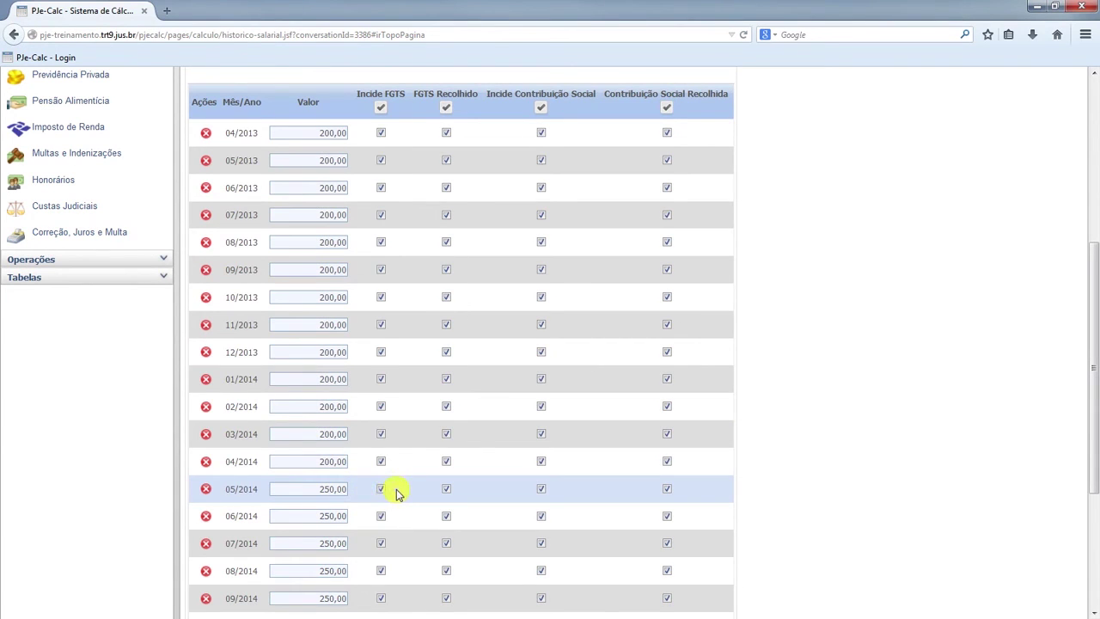
scroll(397, 492, "down", 5)
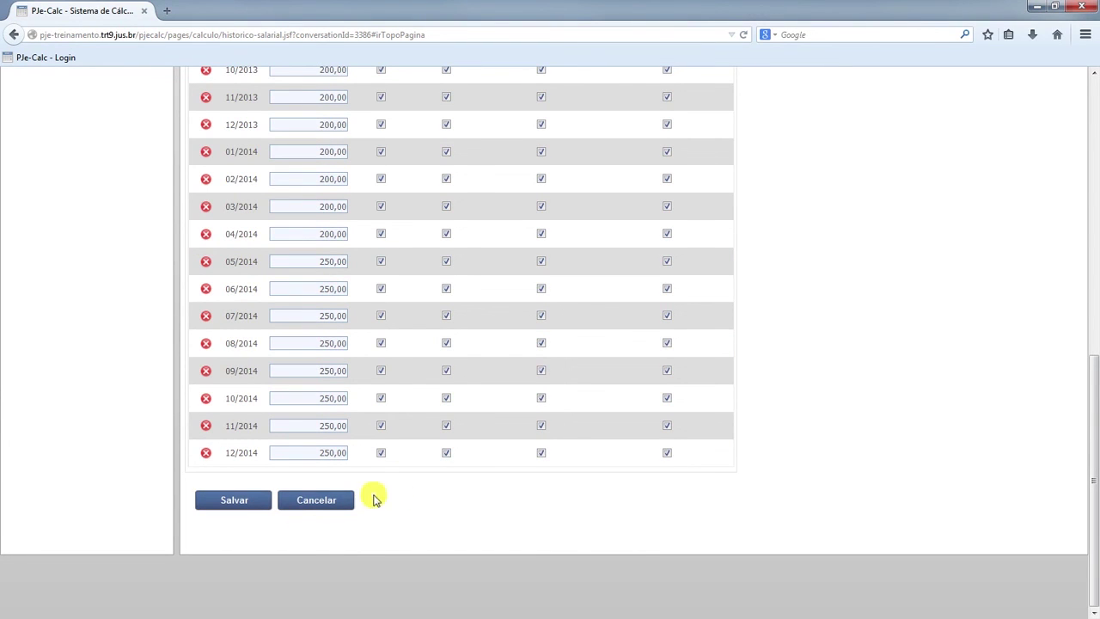
left_click(234, 501)
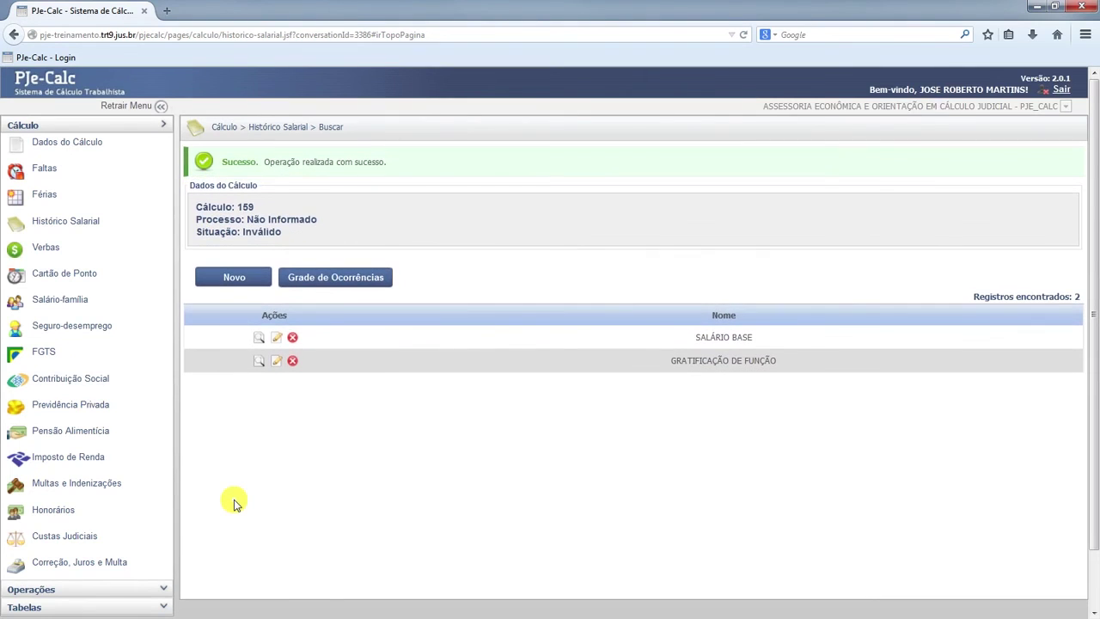